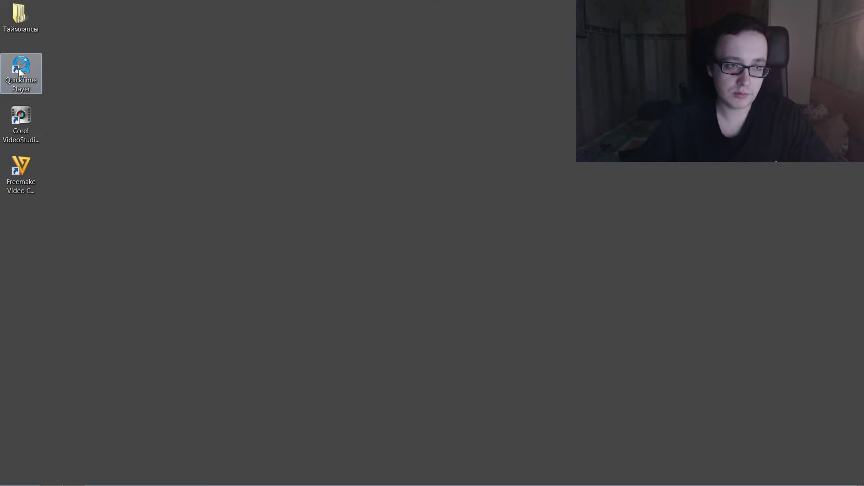
click(70, 119)
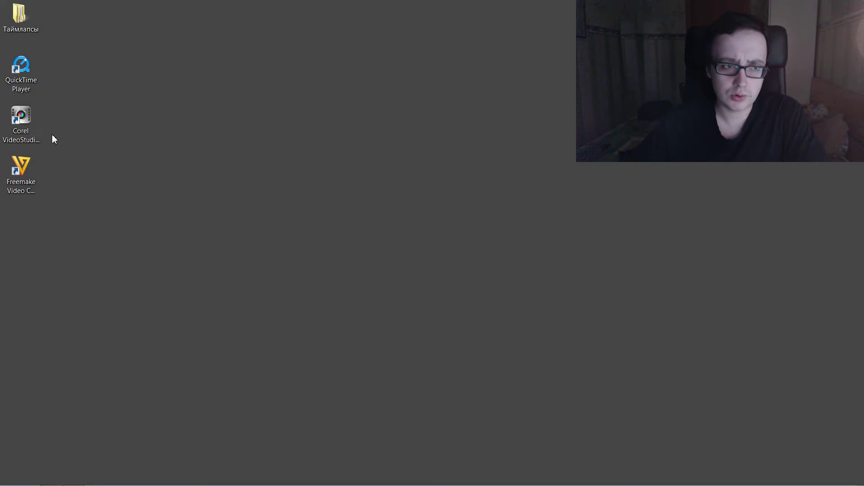
double_click(27, 171)
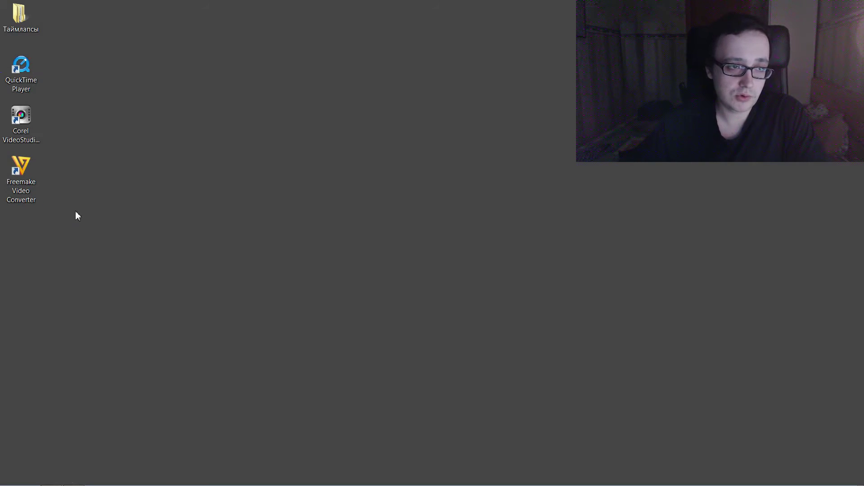
Step: In QuickTime Player, open the image sequence starting with YDXJ1296 from folder 2 at 25 frames per second
click(21, 72)
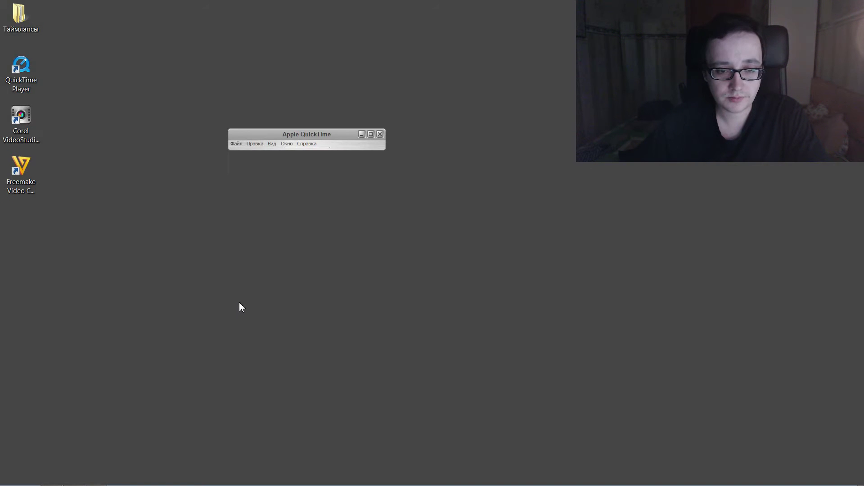
click(236, 144)
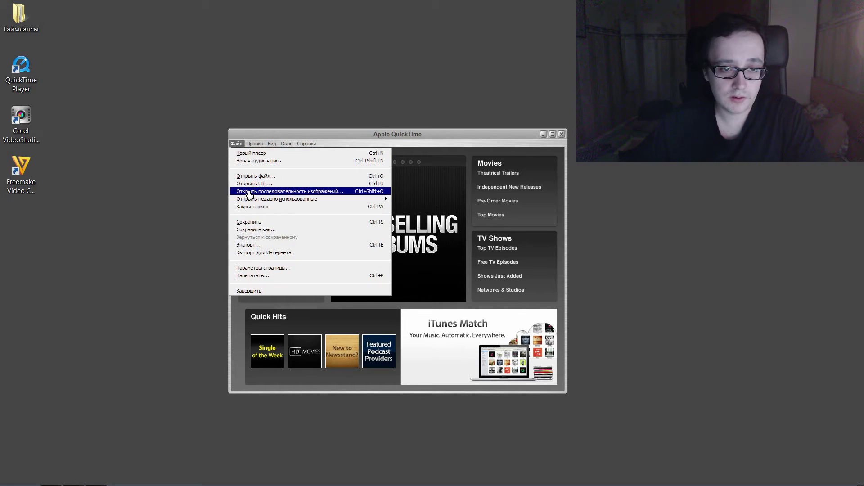
click(317, 194)
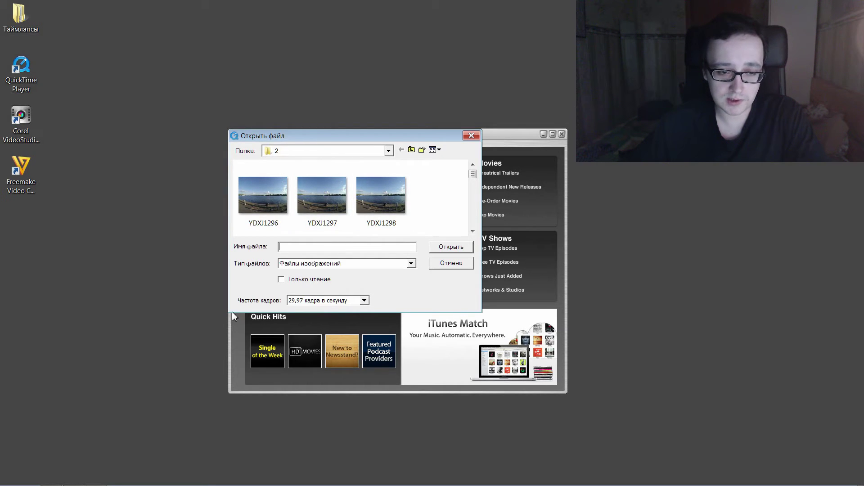
drag(292, 136, 57, 243)
drag(187, 245, 358, 184)
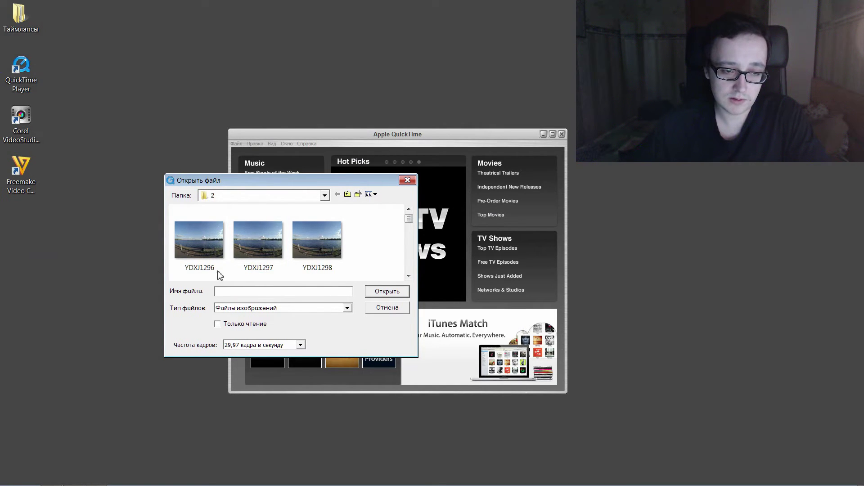
click(213, 243)
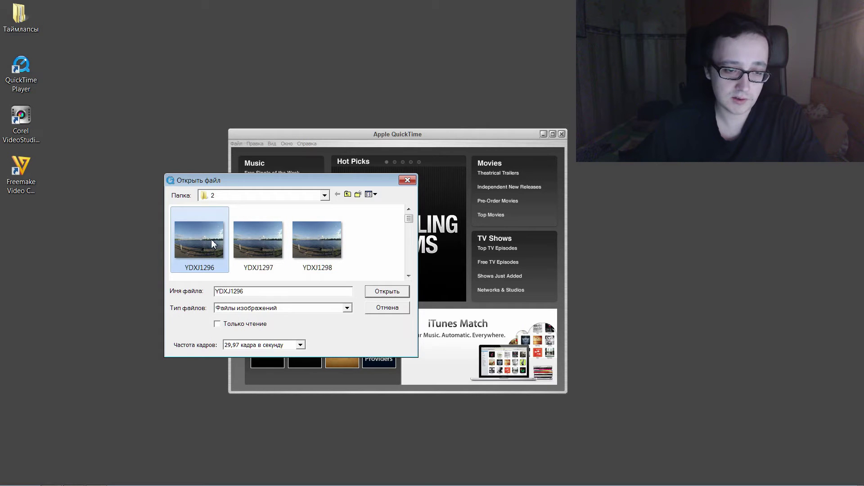
click(266, 345)
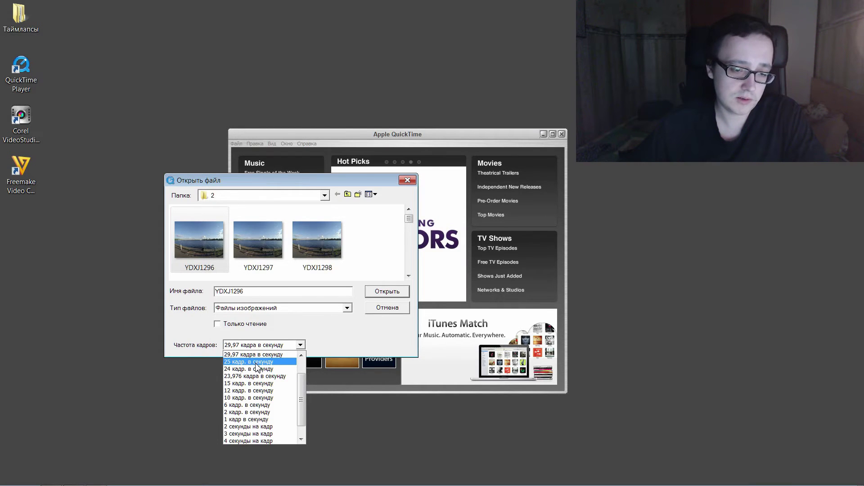
click(257, 364)
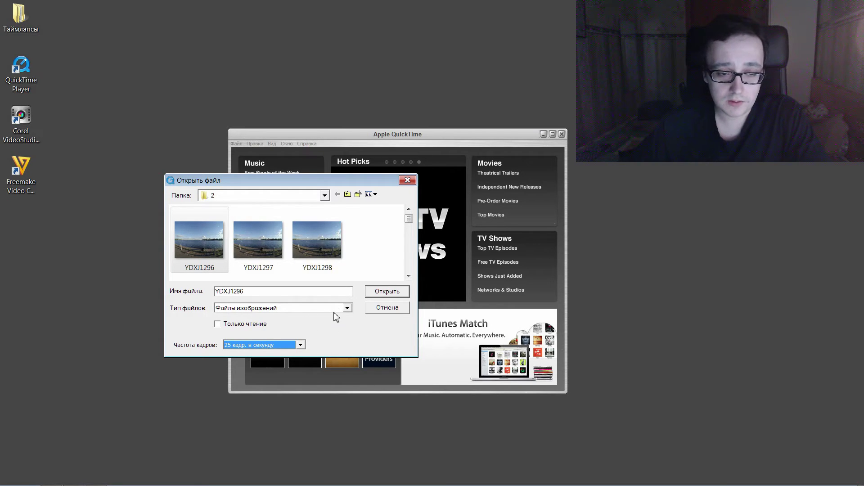
click(390, 292)
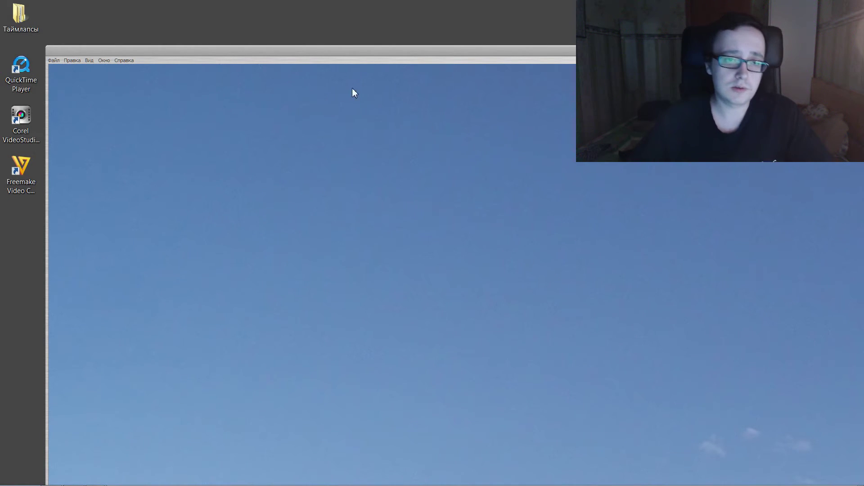
Step: Reposition the oversized YDXJ1296 movie window on the desktop so its own menus are within reach
drag(328, 68, 340, 142)
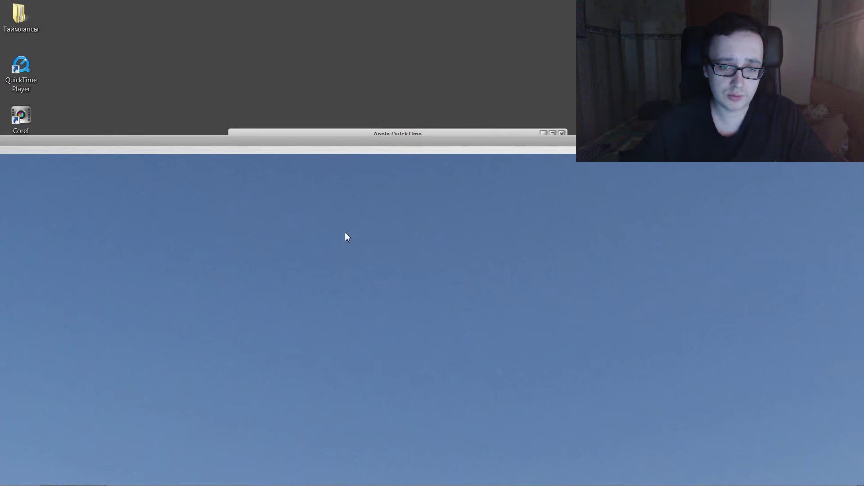
drag(155, 194, 204, 194)
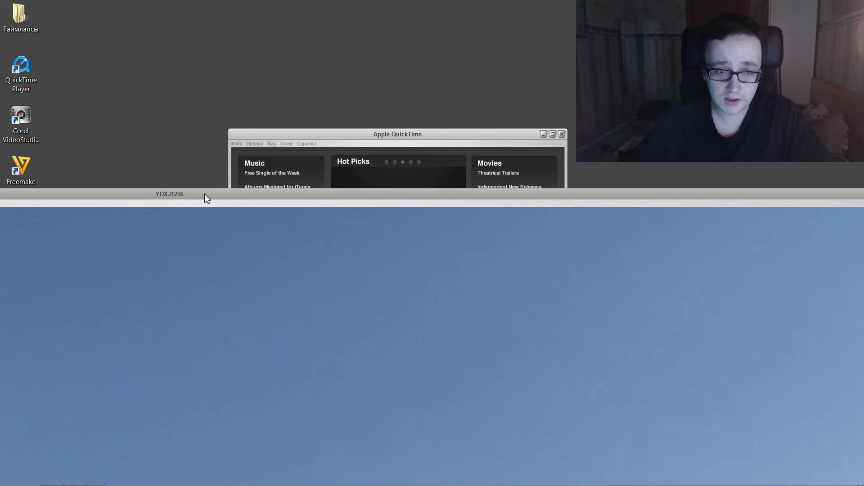
drag(601, 180, 518, 177)
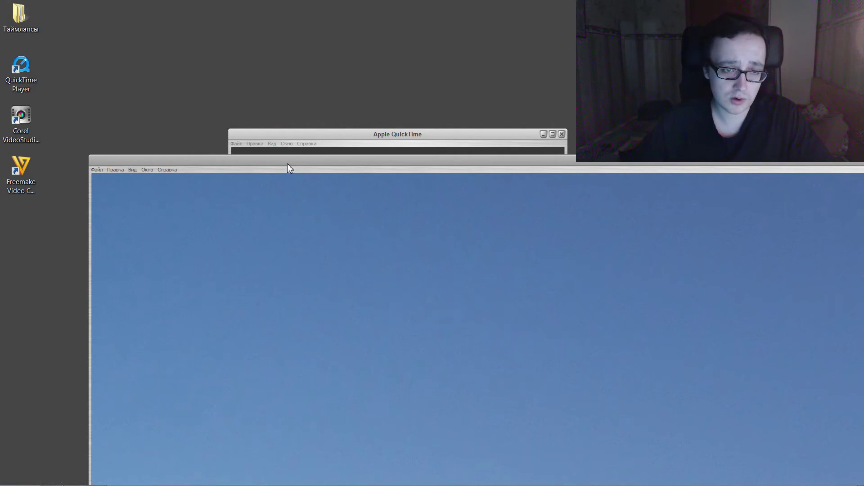
drag(287, 163, 494, 102)
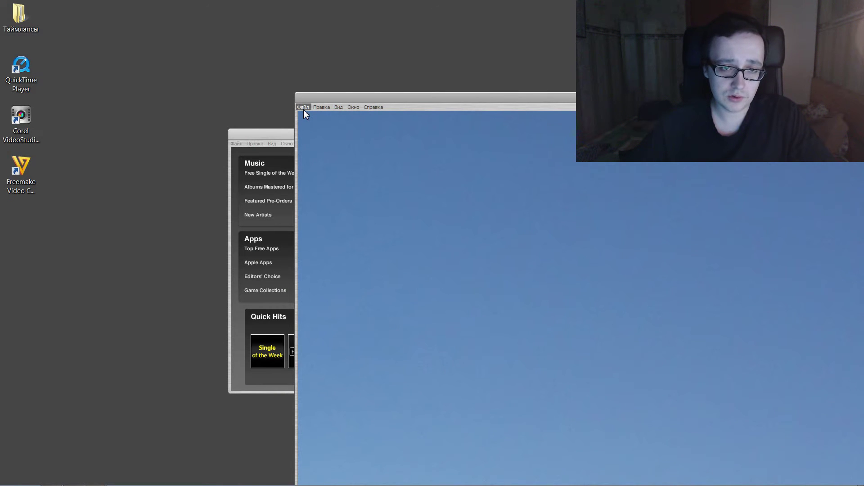
Step: Save the sequence as a self-contained movie named YDXJ12961 on the desktop and close its window
click(304, 108)
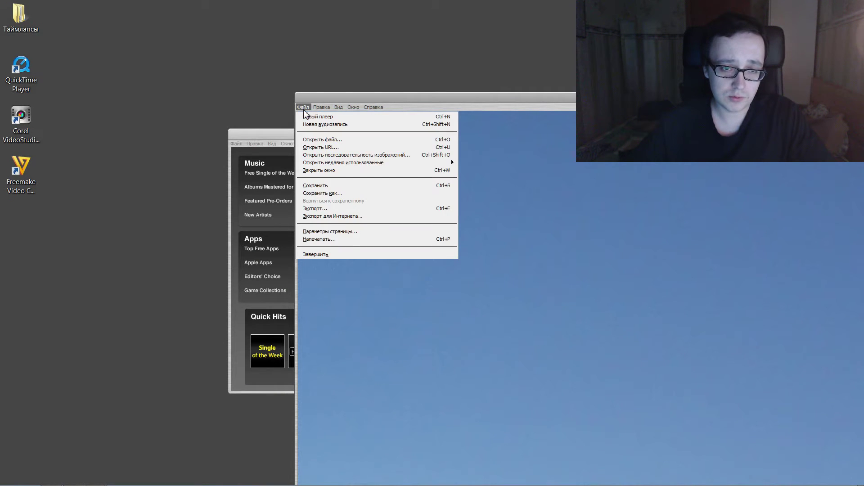
click(323, 194)
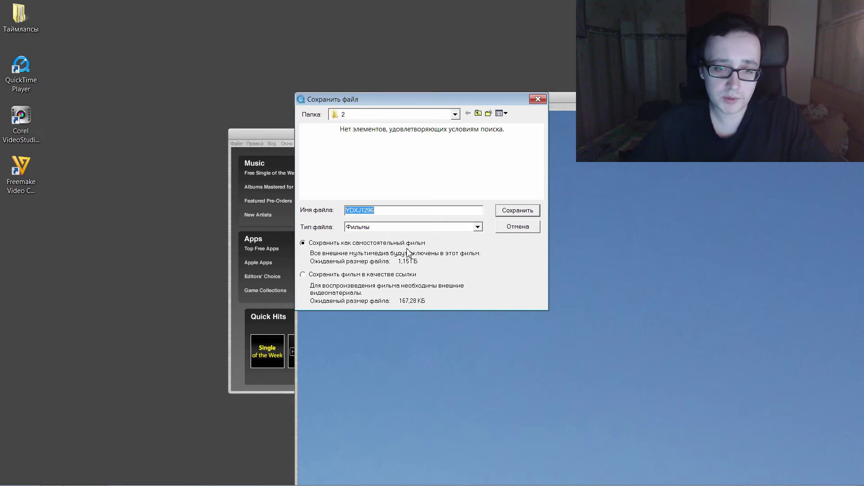
click(432, 214)
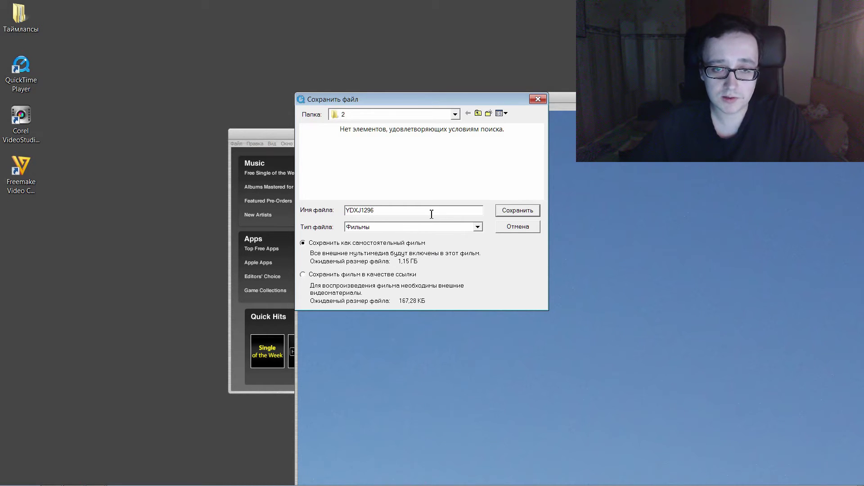
click(455, 114)
scroll(431, 152, up, 5)
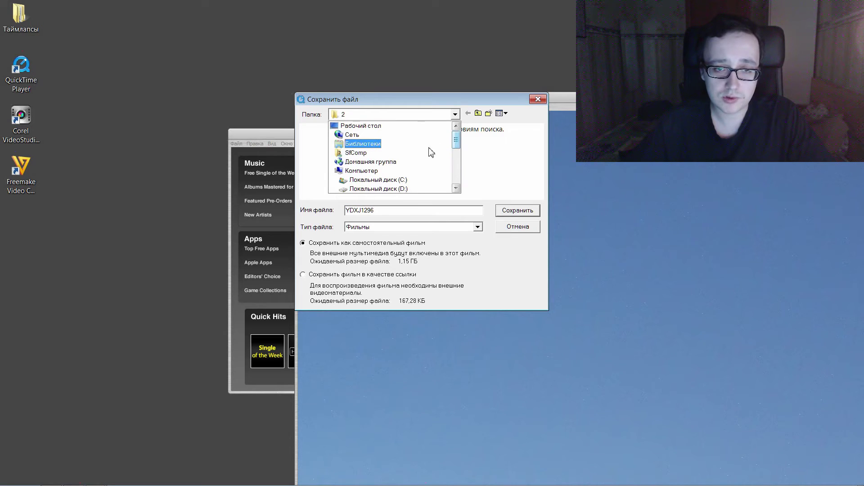
click(402, 131)
click(401, 210)
text(1)
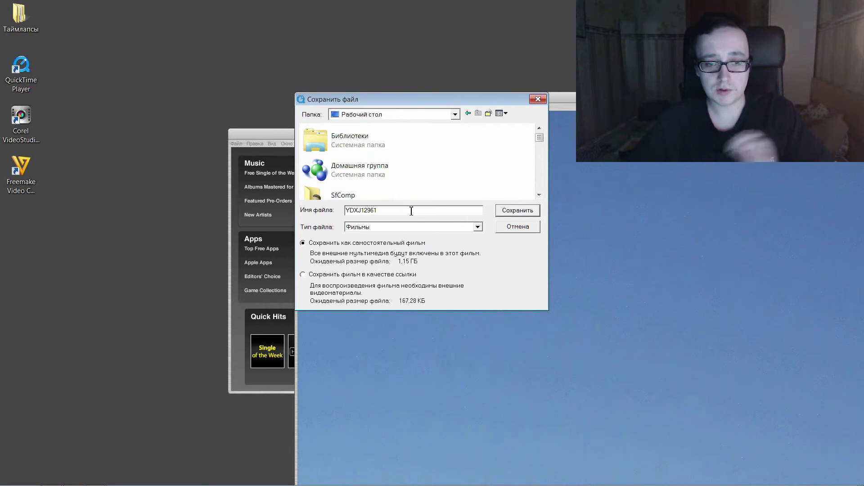
click(517, 210)
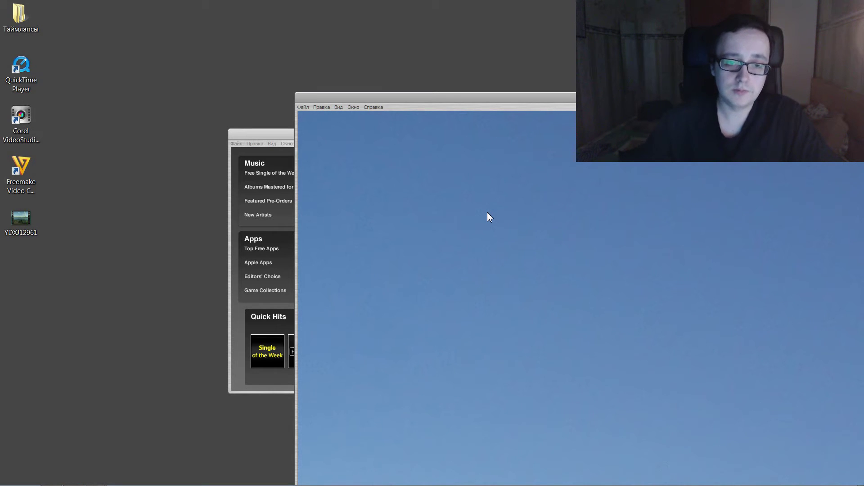
drag(563, 100, 536, 266)
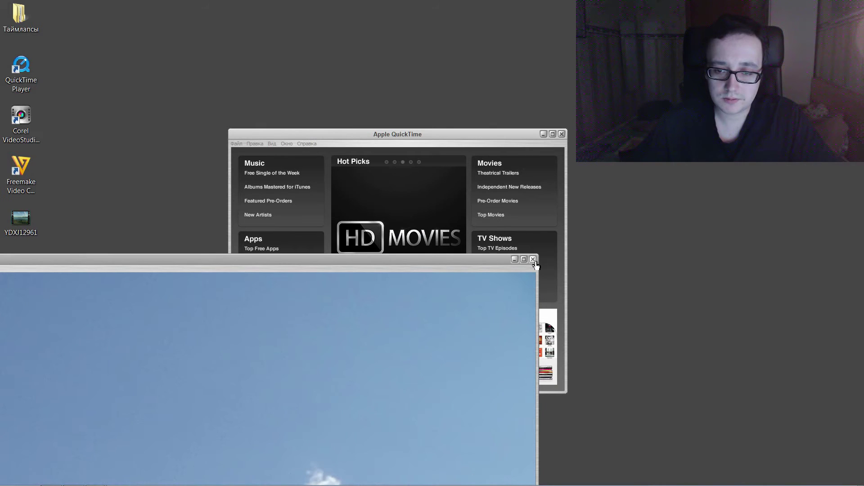
click(534, 261)
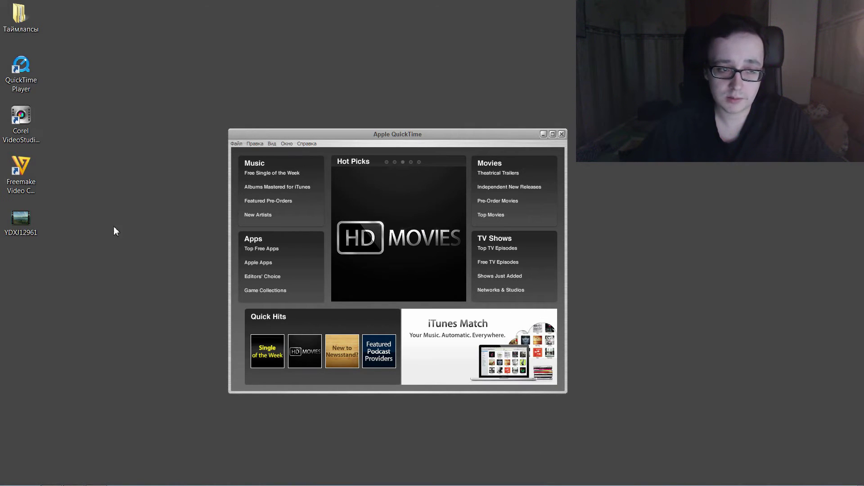
Step: Check the file properties and the MediaInfo details of the YDXJ12961 movie on the desktop
right_click(28, 228)
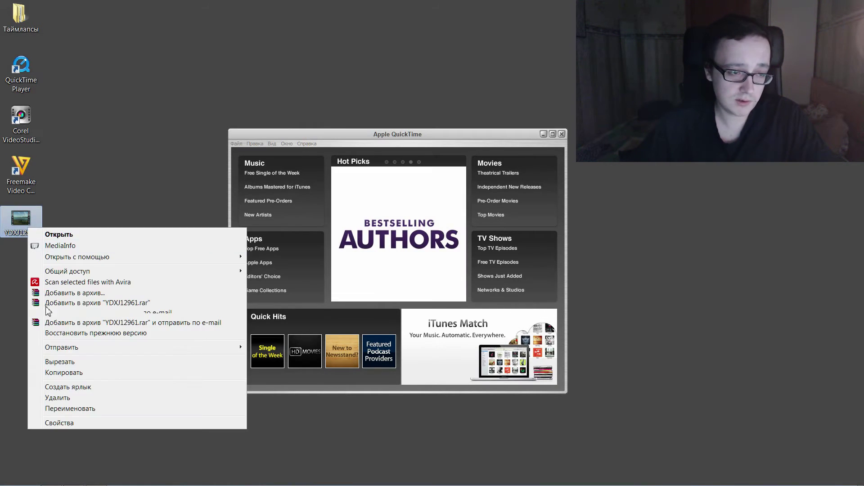
click(65, 424)
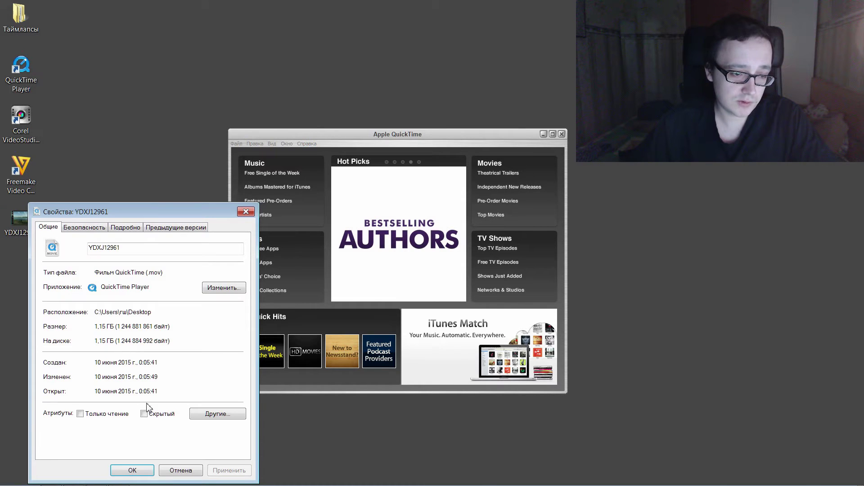
click(180, 471)
right_click(25, 223)
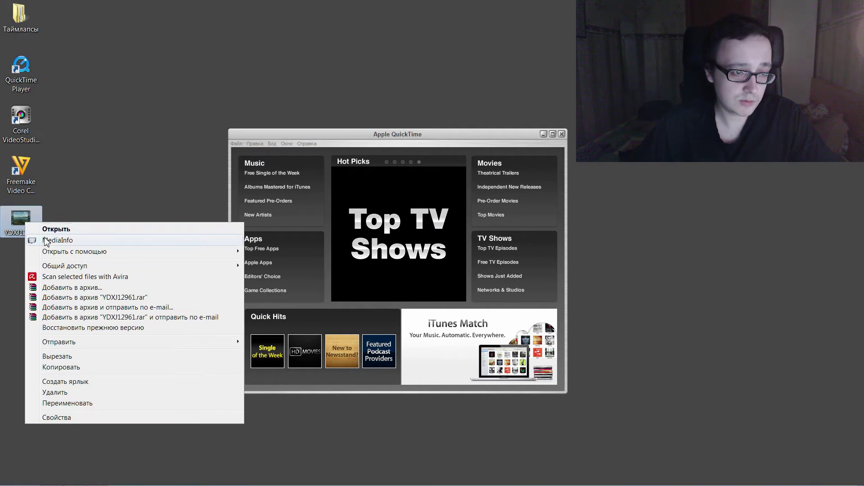
click(46, 241)
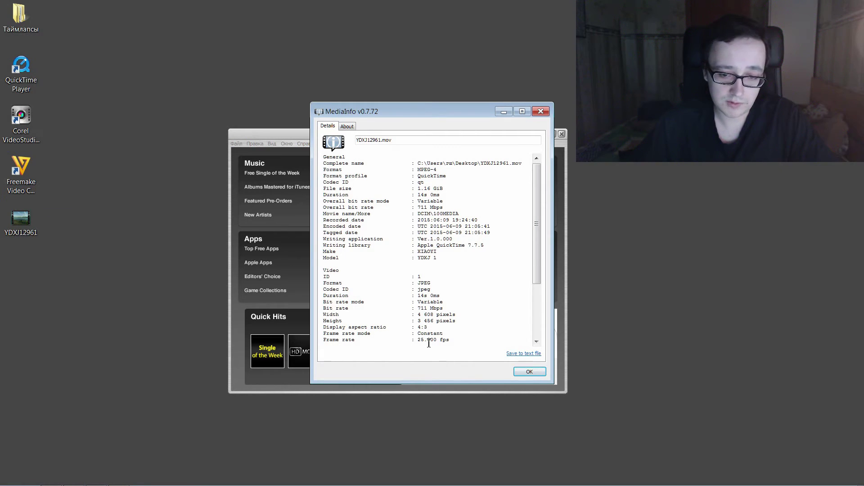
click(524, 373)
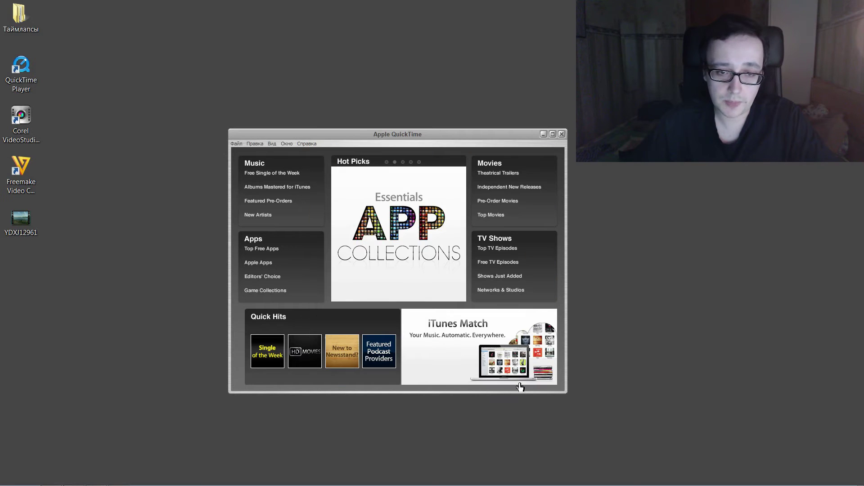
Step: Play the YDXJ12961 movie in VLC to check its playback, and close the player
click(21, 231)
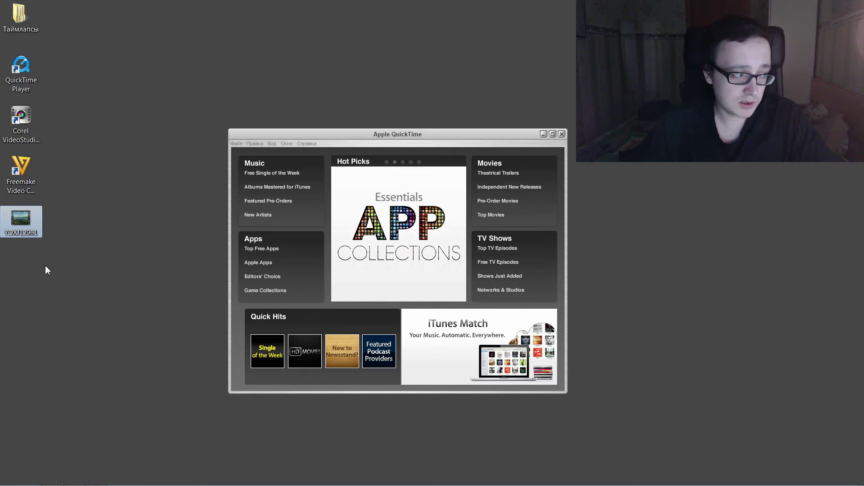
right_click(19, 217)
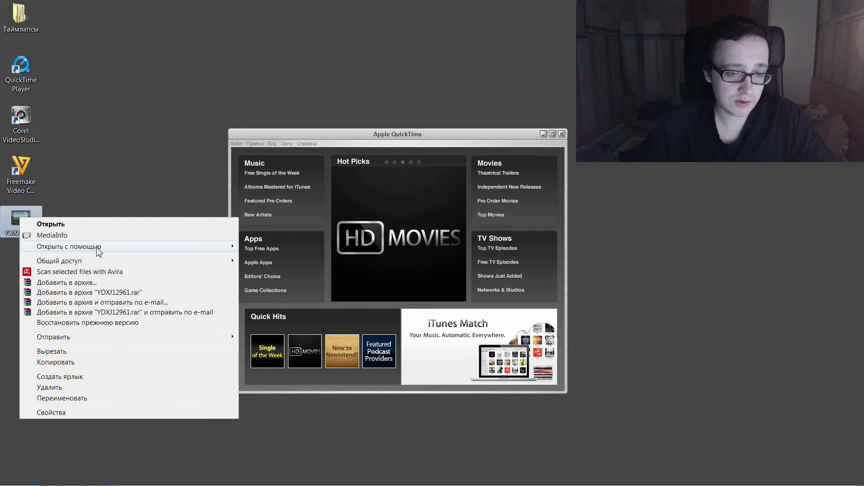
mouse_move(98, 252)
click(270, 306)
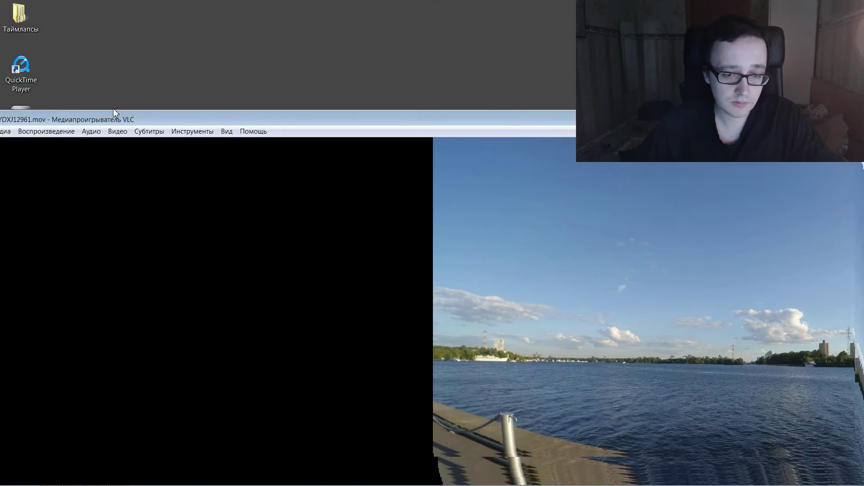
drag(114, 112, 173, 372)
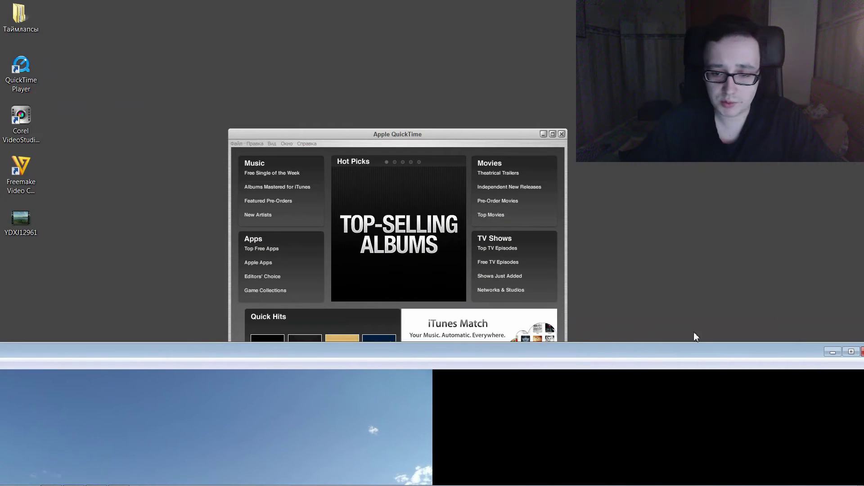
double_click(712, 347)
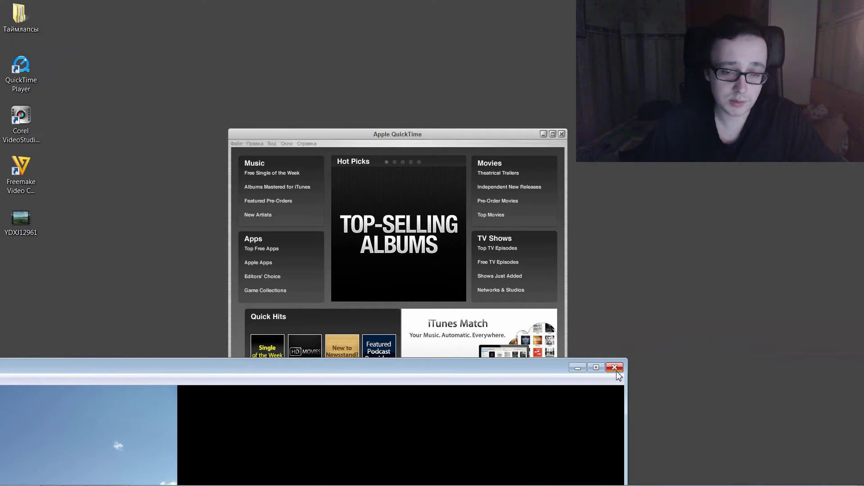
click(616, 366)
Step: Open the YDXJ12961 movie from the desktop with a player other than VLC
right_click(27, 234)
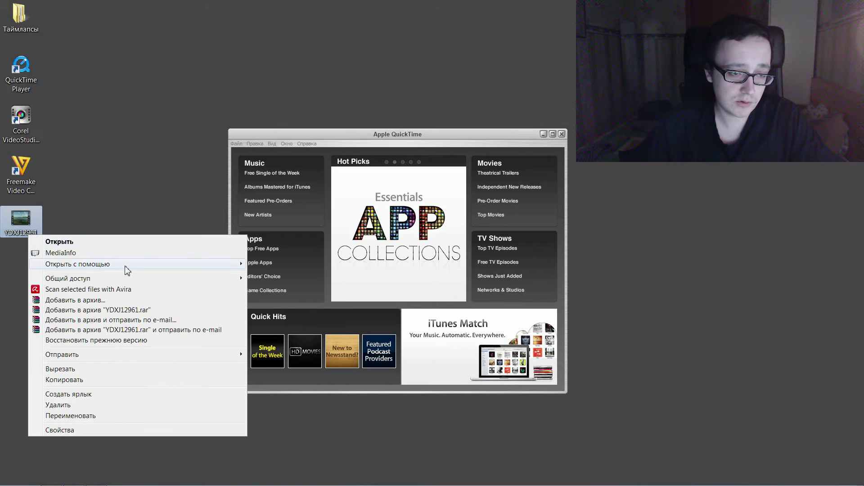
mouse_move(127, 267)
click(294, 288)
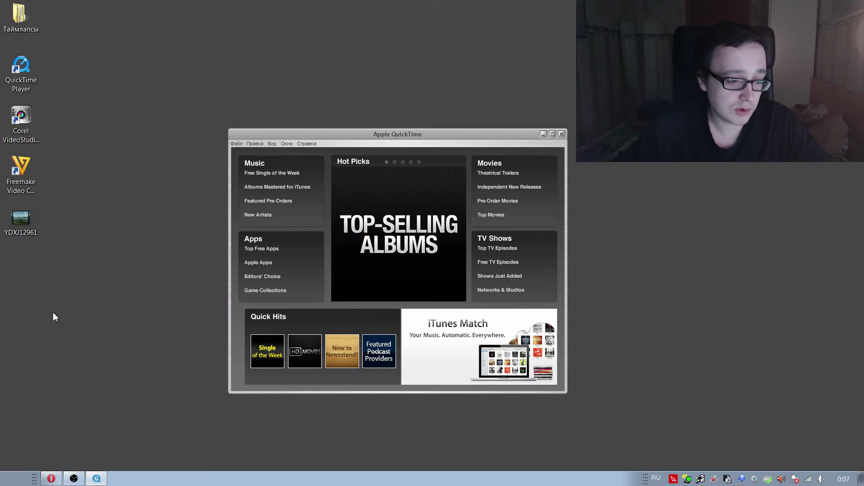
Step: Launch Corel VideoStudio X7 from the desktop
double_click(21, 120)
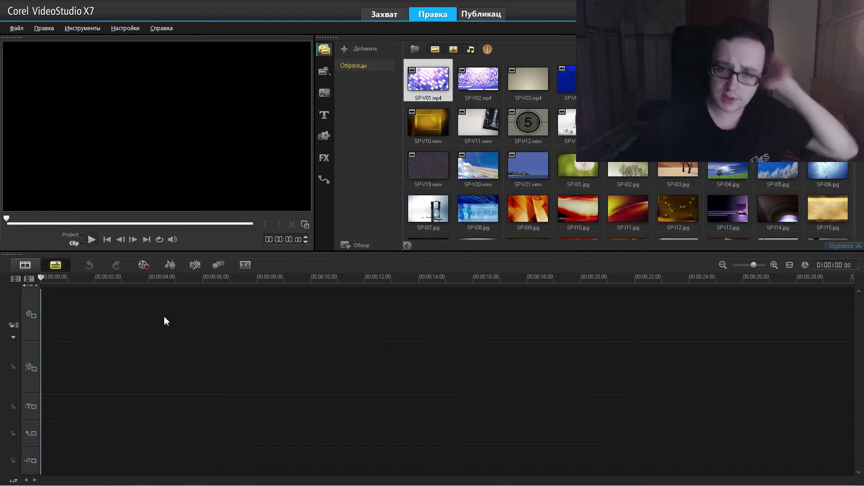
Step: Show the empty project in storyboard view and switch to QuickTime Player
click(25, 265)
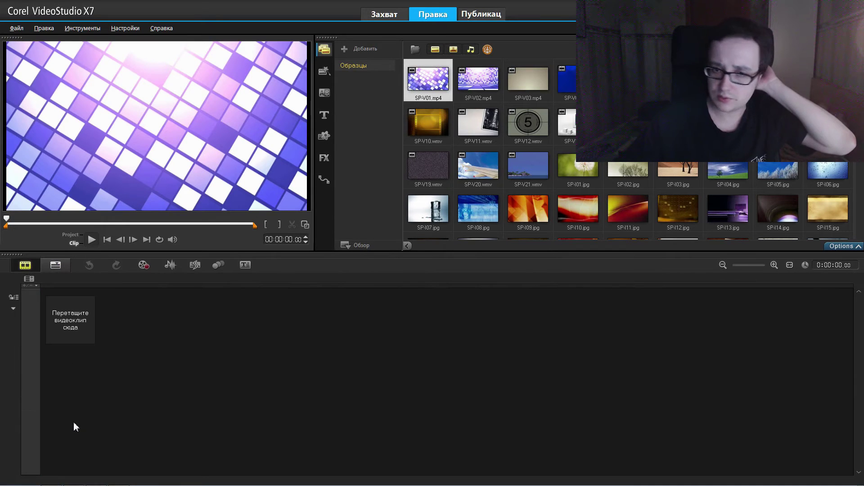
mouse_move(85, 485)
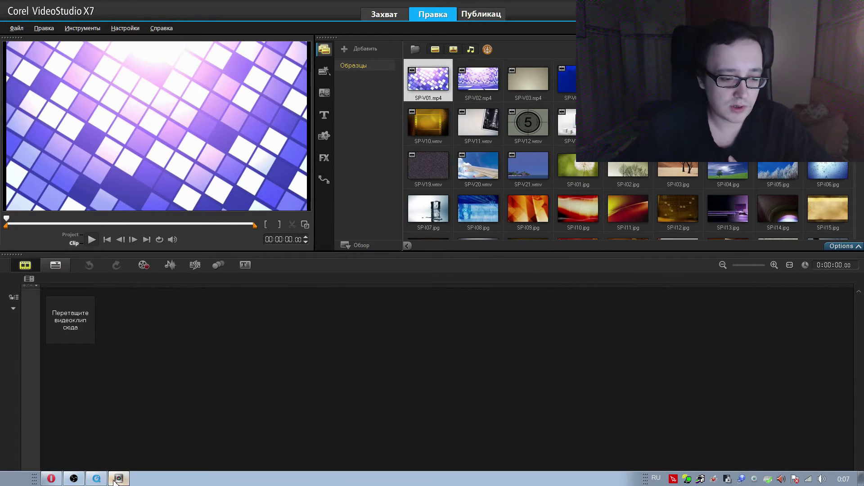
click(116, 481)
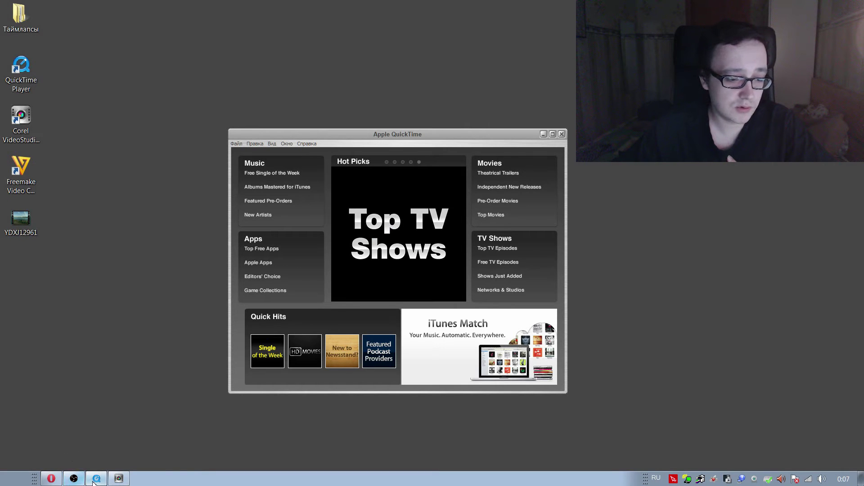
Step: Open the image sequence starting with YDXJ0898 from the 100MEDIA folder in Таймлапсы at 25 frames per second
click(237, 144)
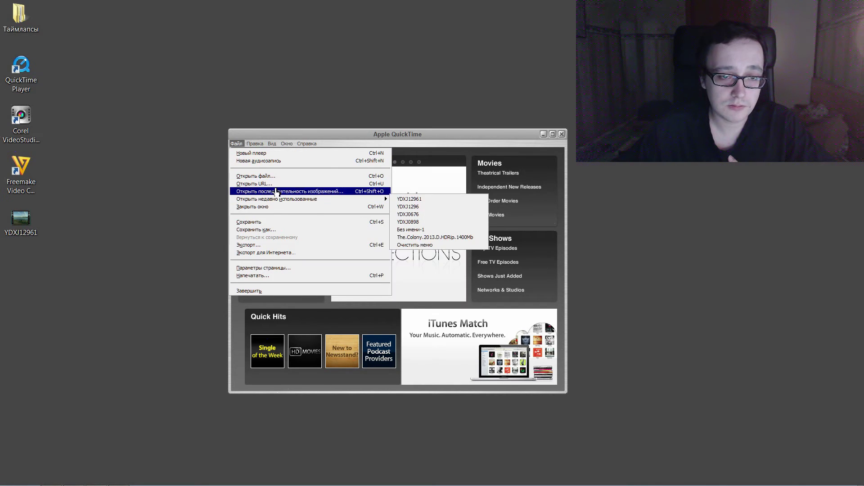
click(276, 191)
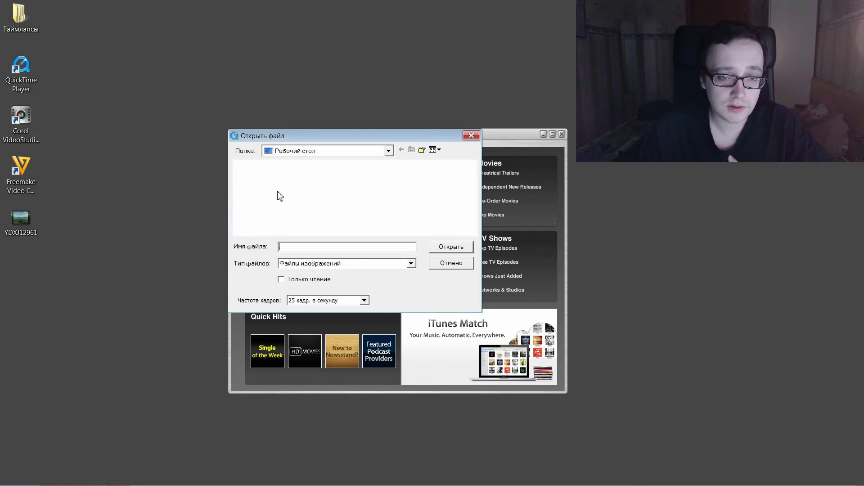
click(388, 151)
drag(389, 183, 389, 216)
click(372, 216)
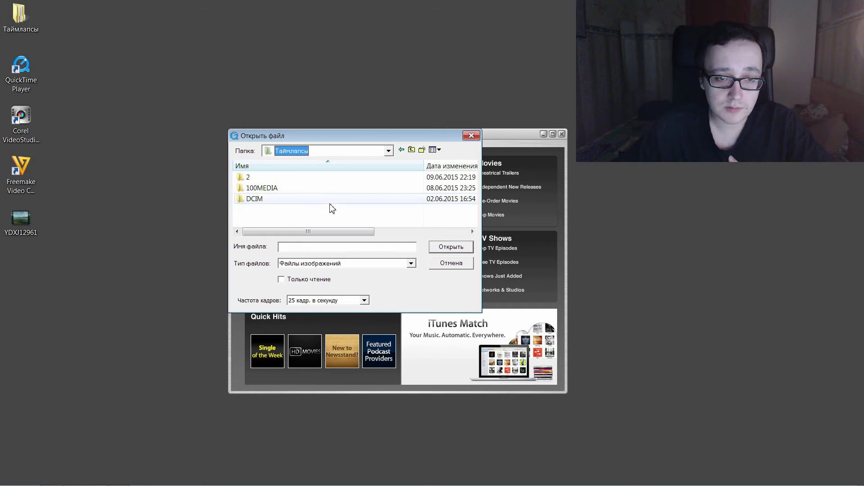
click(266, 195)
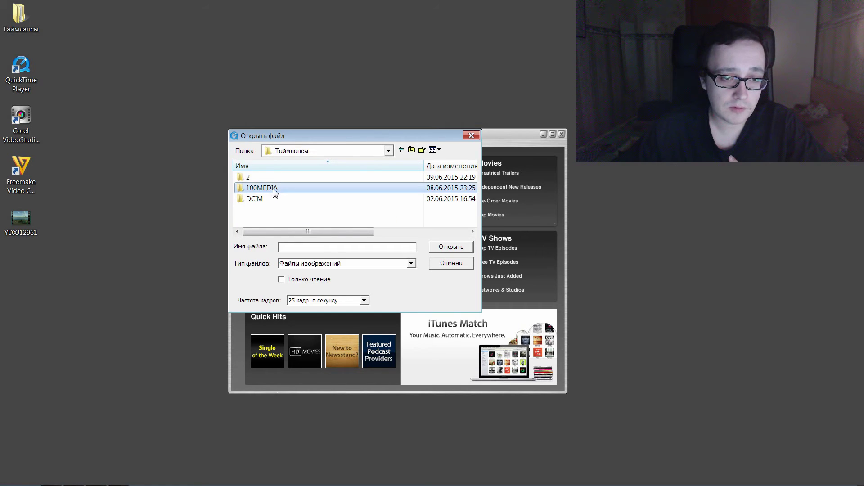
double_click(275, 194)
click(267, 197)
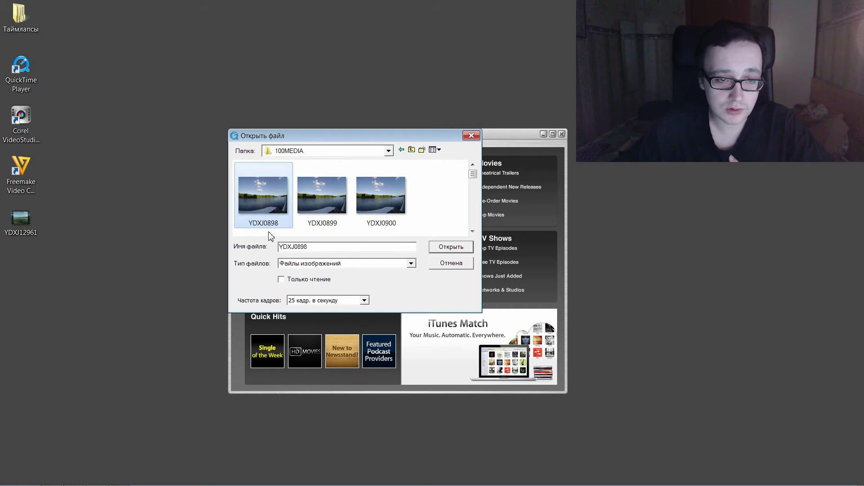
click(450, 247)
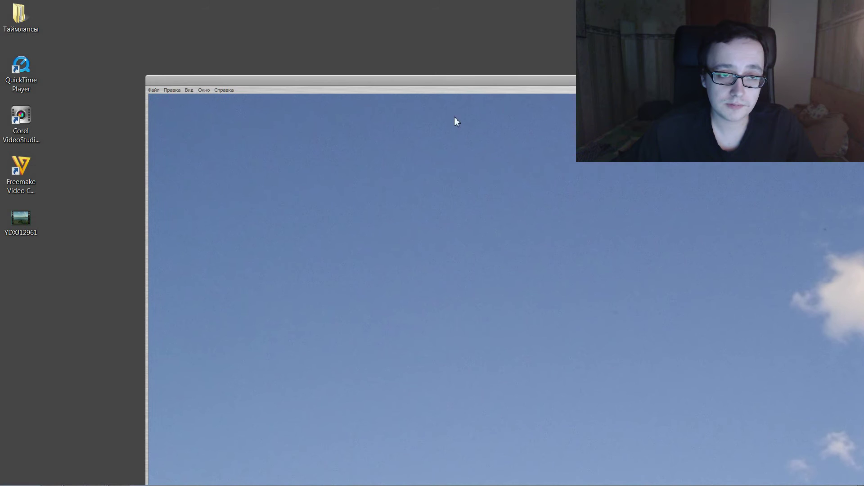
Step: Save the sequence to the desktop as a self-contained movie named YDXJ08984, and close QuickTime Player
click(153, 89)
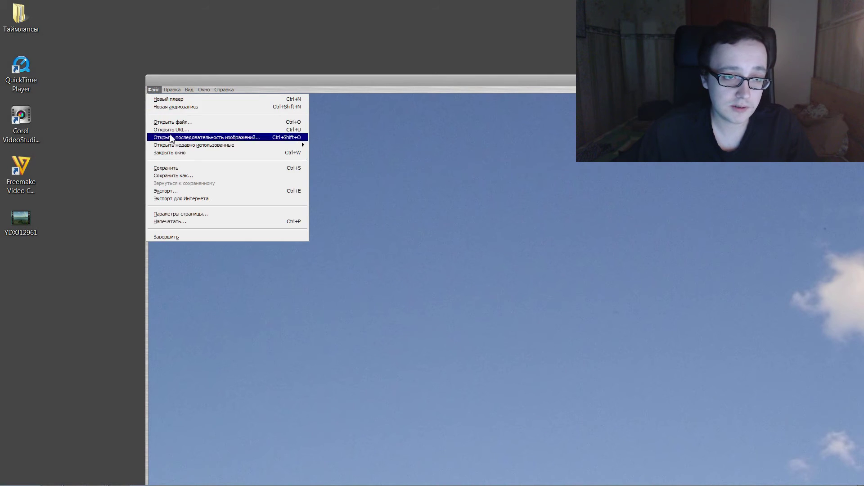
click(181, 182)
click(244, 195)
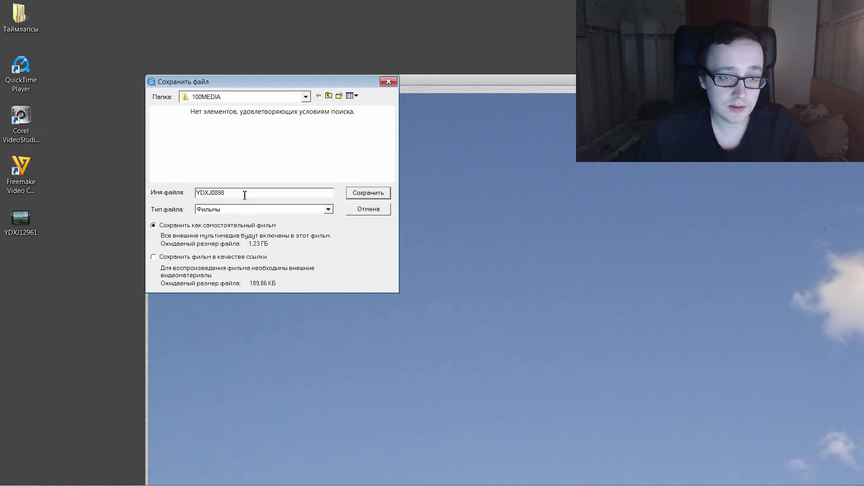
text(4)
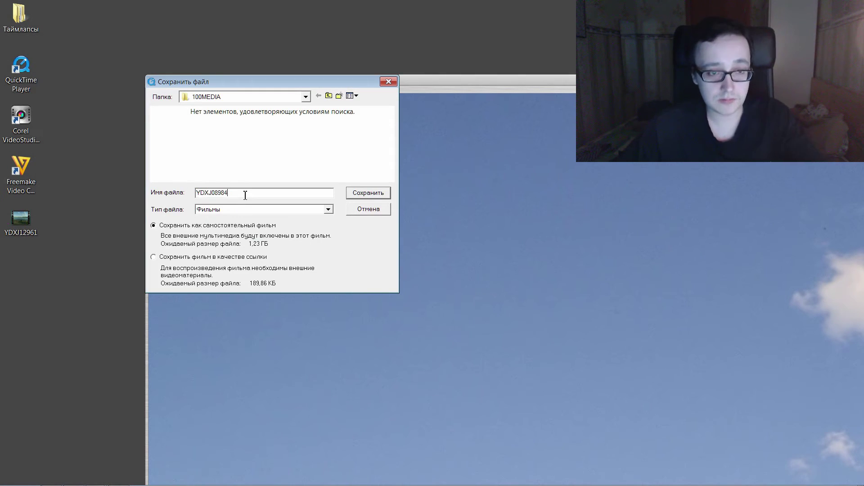
click(305, 100)
scroll(300, 160, up, 5)
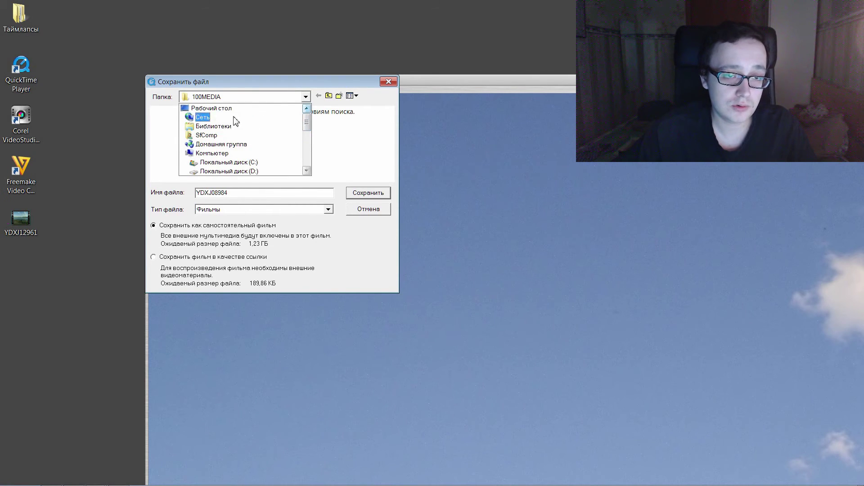
click(211, 109)
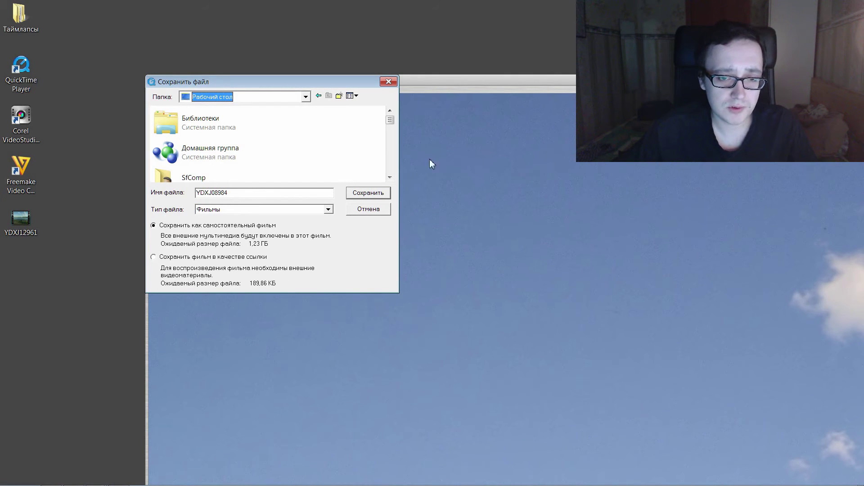
click(358, 195)
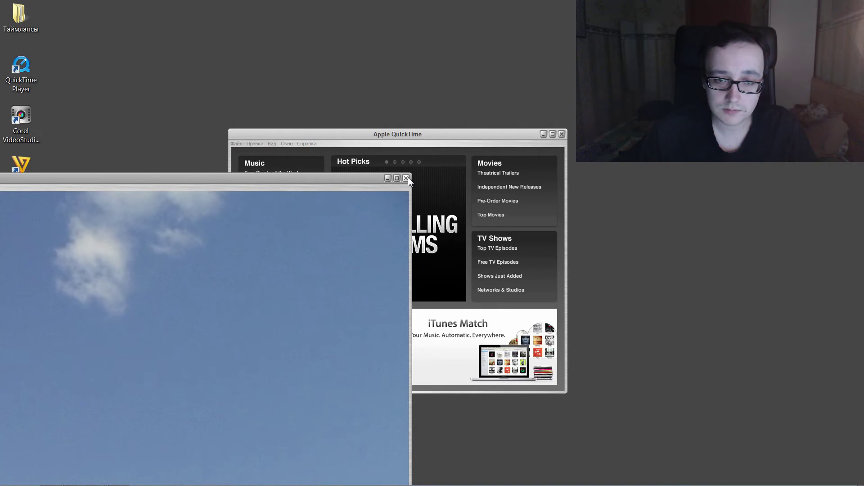
click(407, 178)
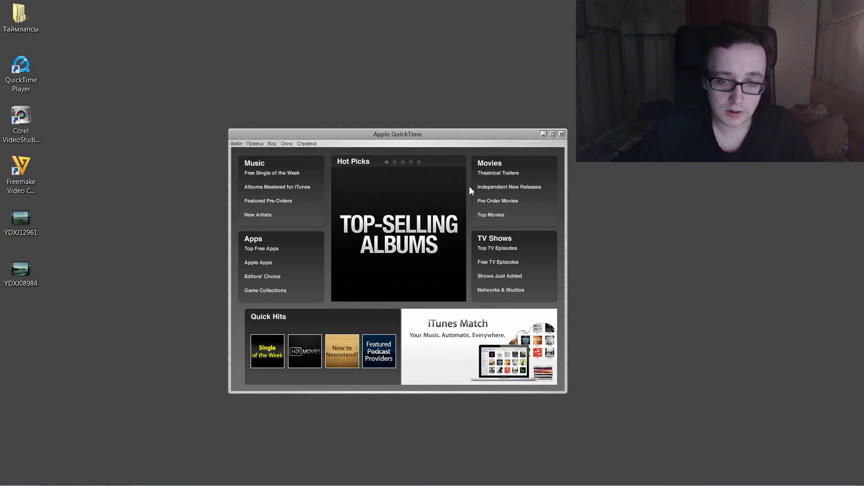
click(562, 134)
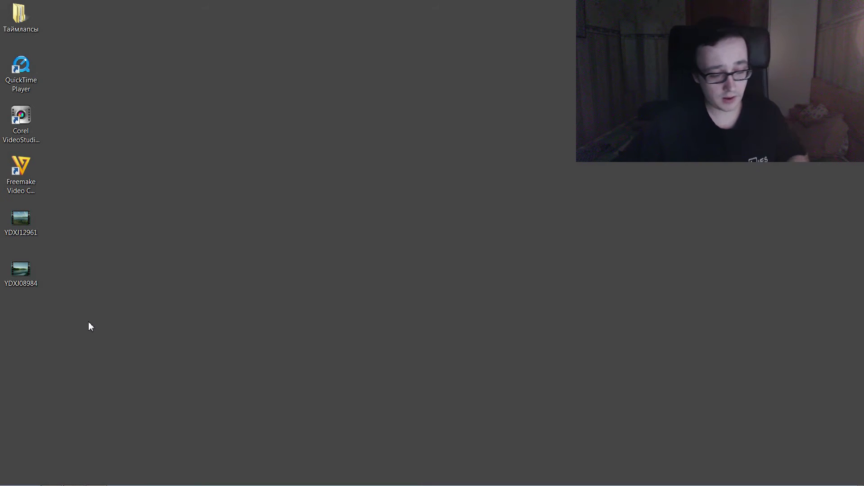
Step: Add the YDXJ12961 and YDXJ08984 movies from the desktop to the Corel VideoStudio storyboard, in that order, and check them in timeline view
mouse_move(90, 485)
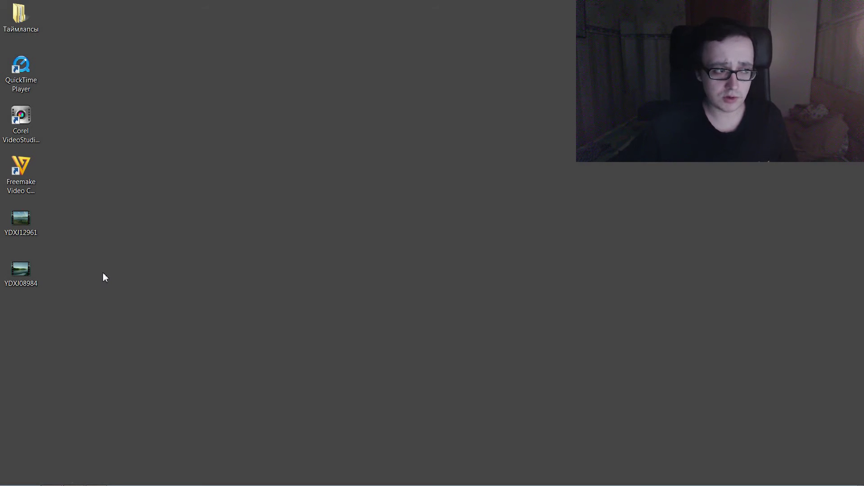
key(c)
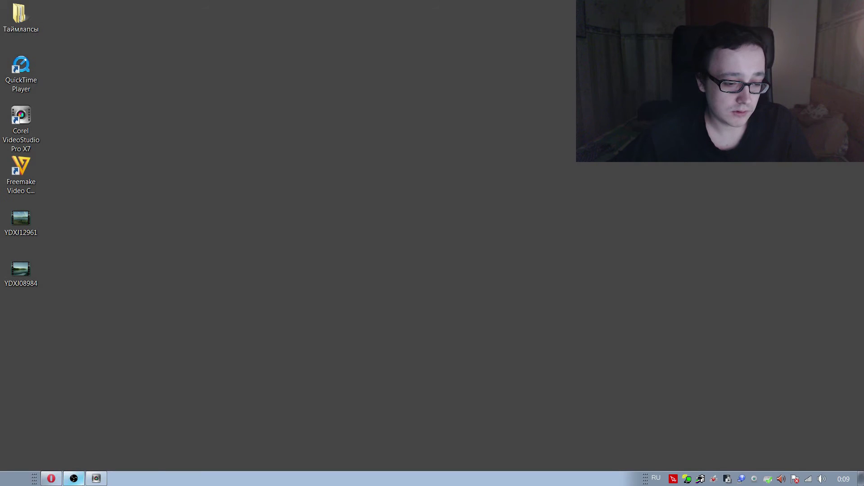
click(89, 483)
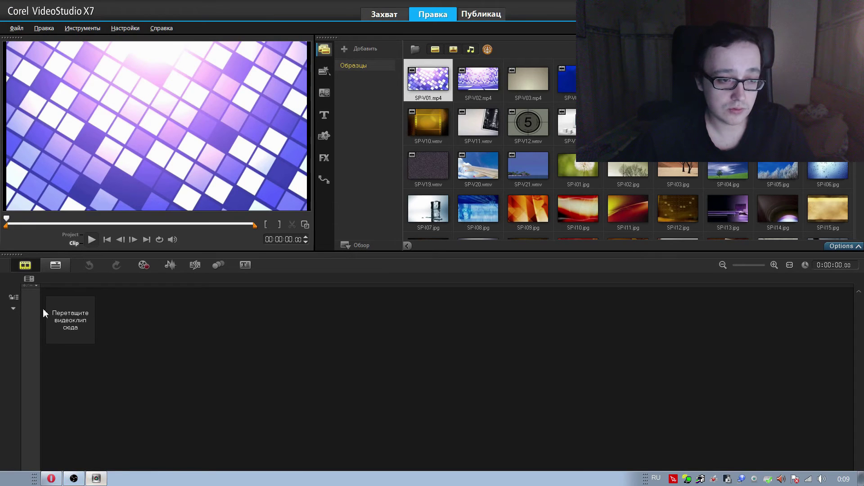
click(96, 481)
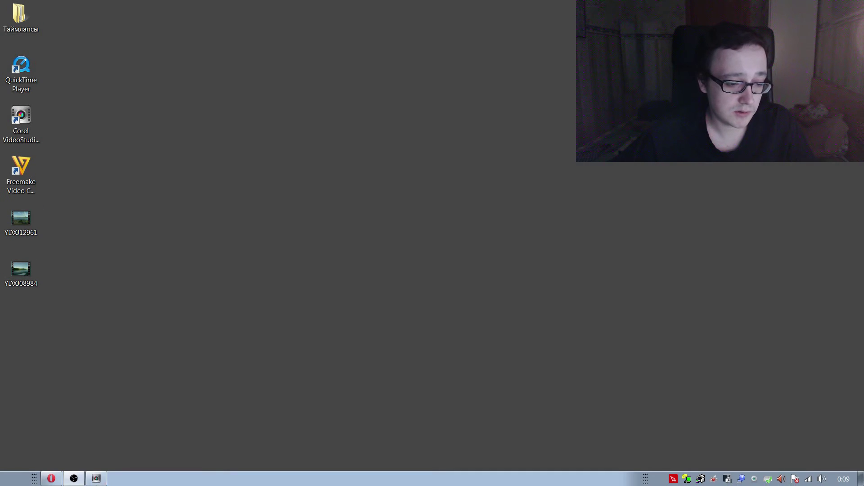
click(97, 478)
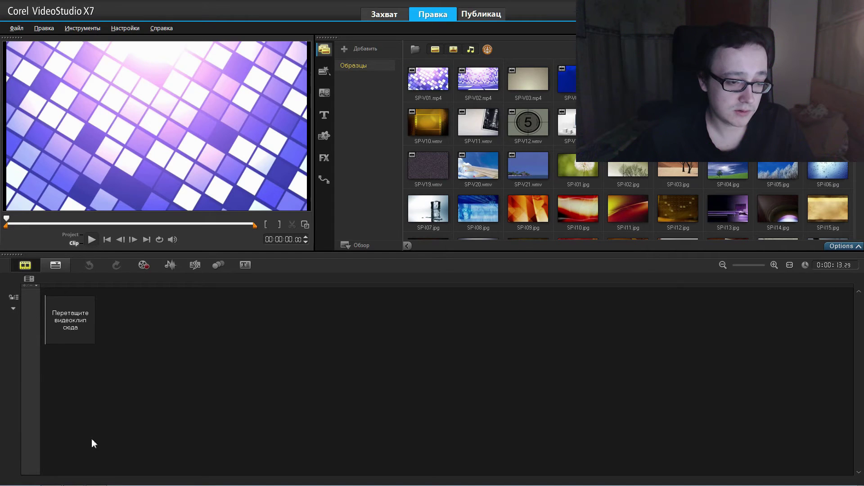
click(97, 478)
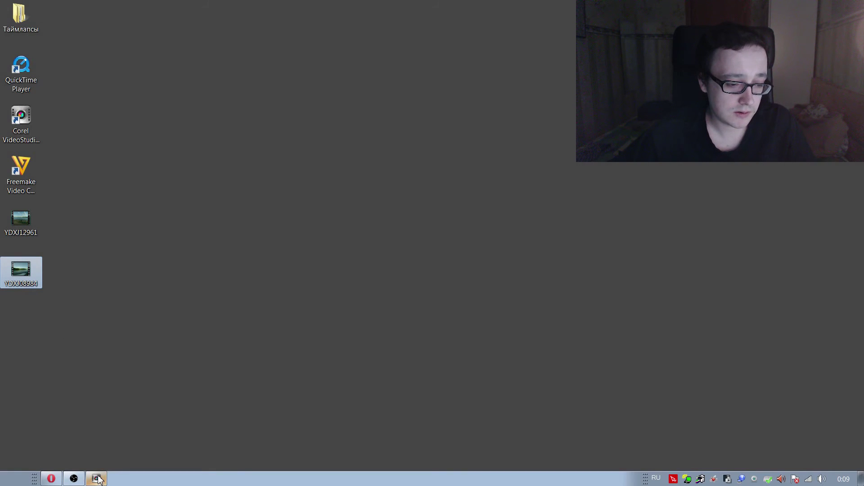
click(96, 478)
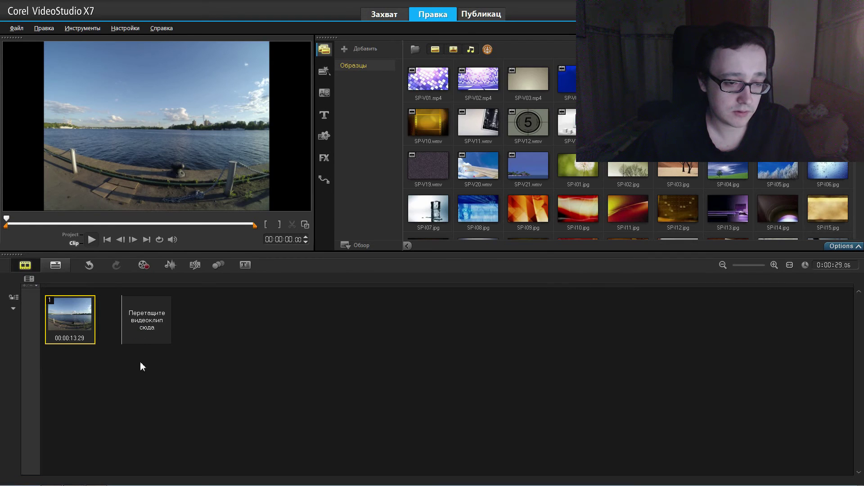
click(132, 366)
drag(132, 363, 132, 360)
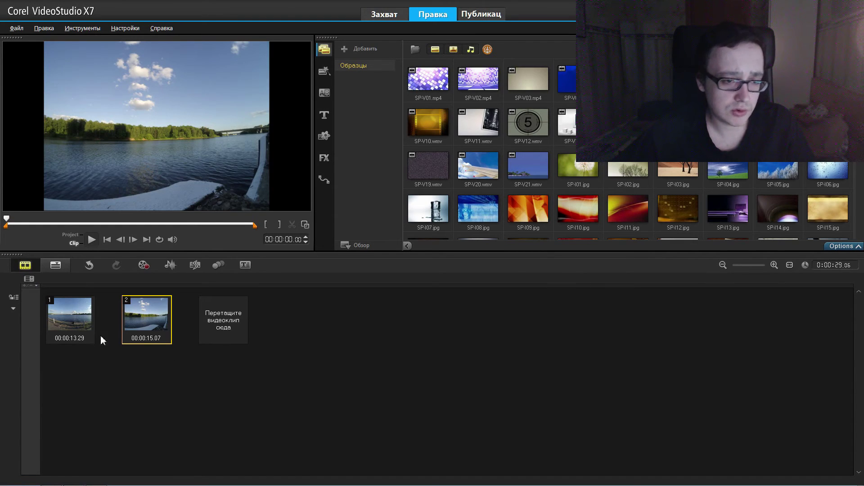
click(59, 267)
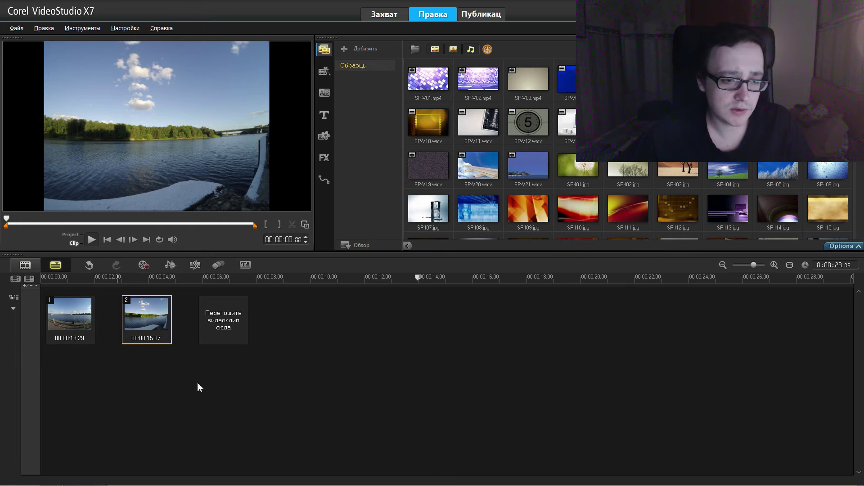
click(25, 266)
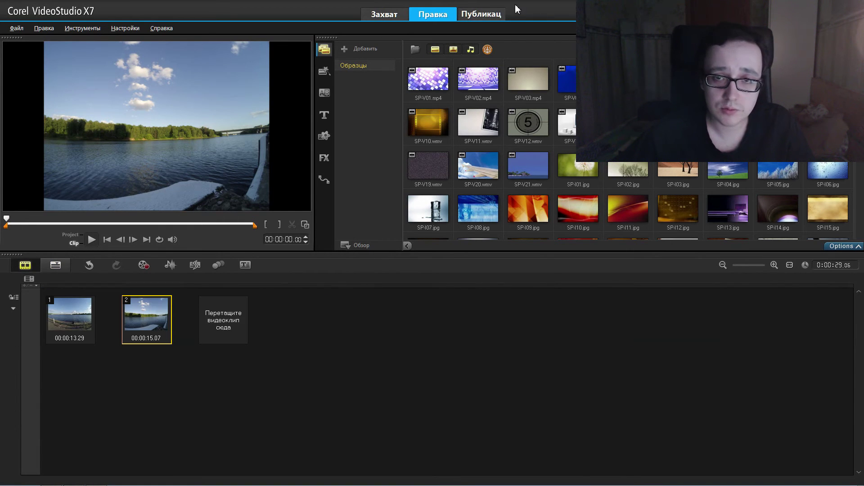
Step: Try the publishing option that creates the movie using the profile settings of the project
click(490, 15)
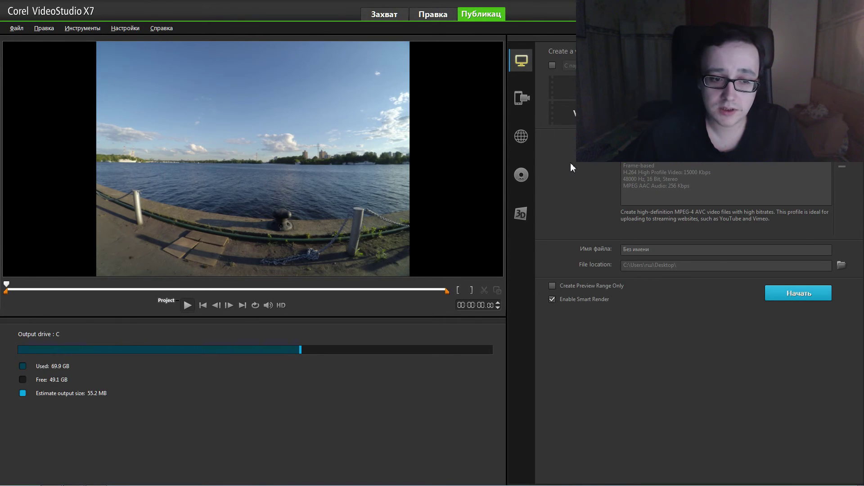
click(553, 66)
click(569, 66)
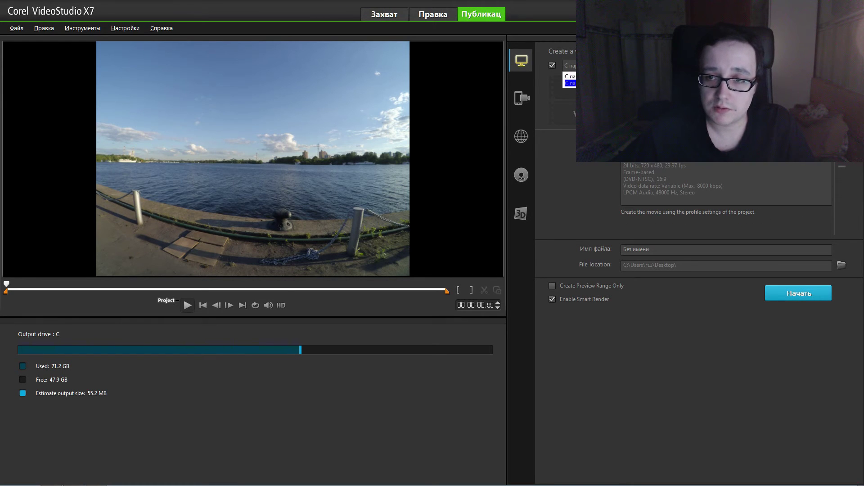
key(Return)
click(553, 65)
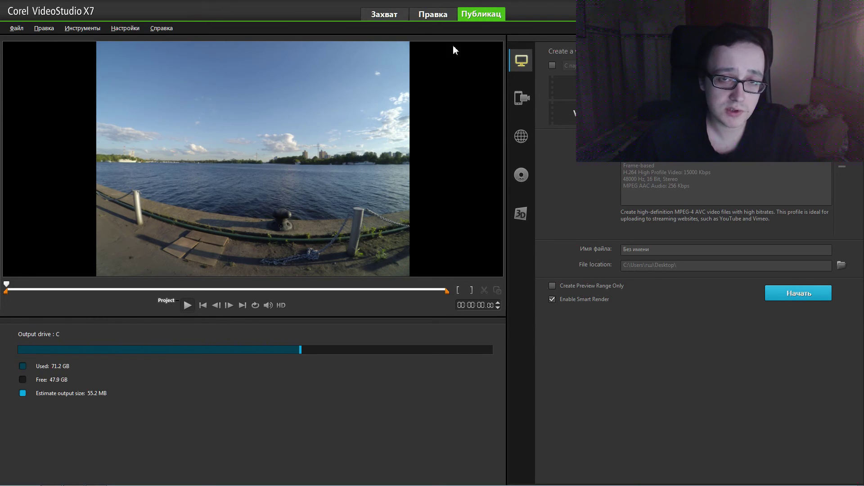
Step: Look through the capture, publishing and editing workspaces
click(388, 18)
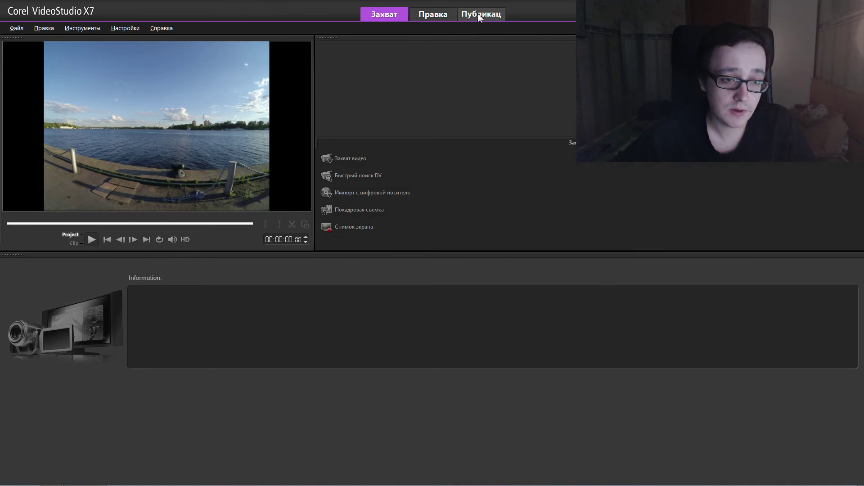
click(477, 12)
click(433, 15)
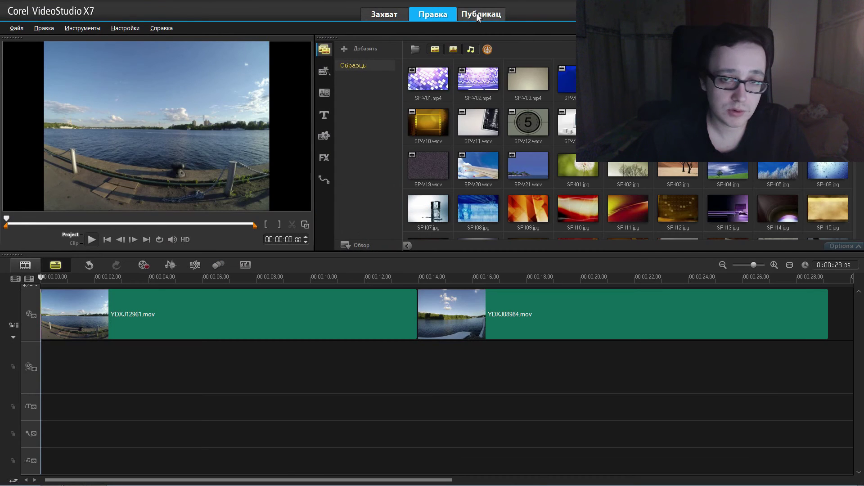
Step: View the MPEG-4 AVC profiles offered for publishing the movie, and choose the AVCHD format
click(478, 15)
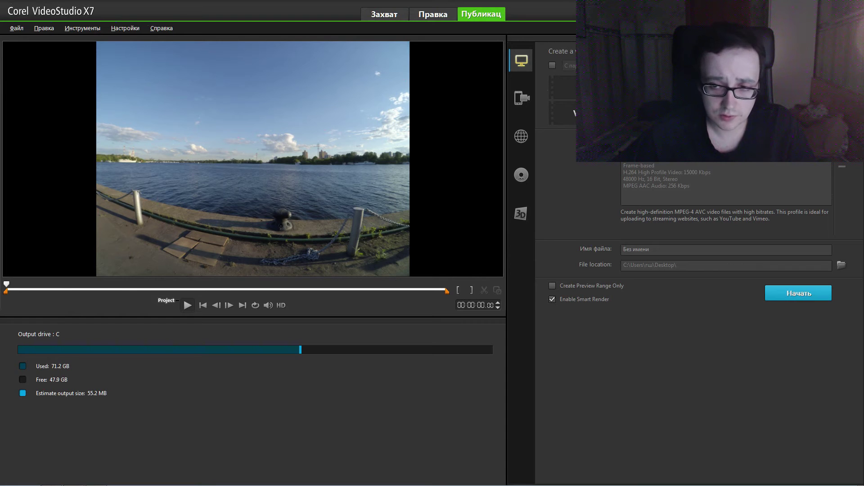
click(726, 151)
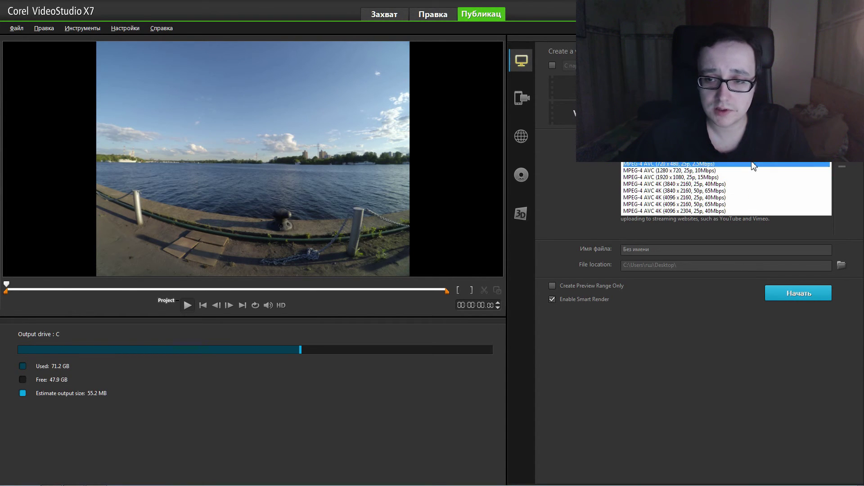
click(667, 155)
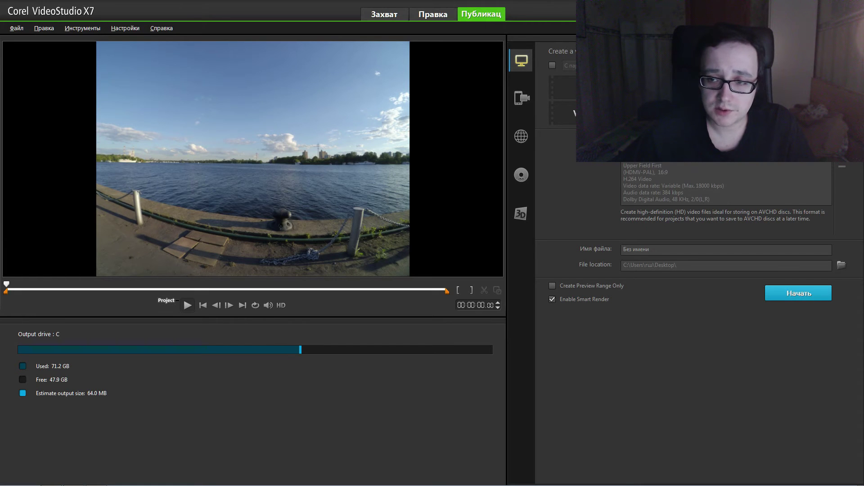
Step: Publish the movie with the AVC 4K (3840 x 2160, 25p, 40Mbps) profile under the file name Таймлепспро
click(721, 154)
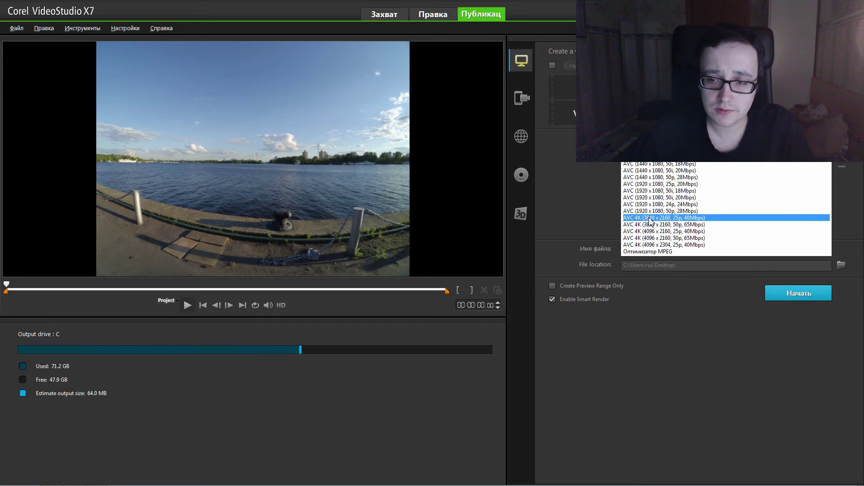
click(696, 219)
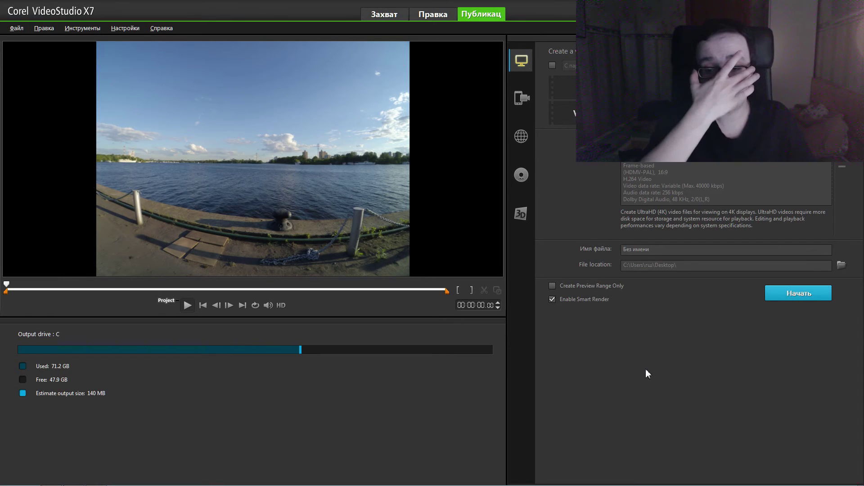
click(661, 251)
text(Tай)
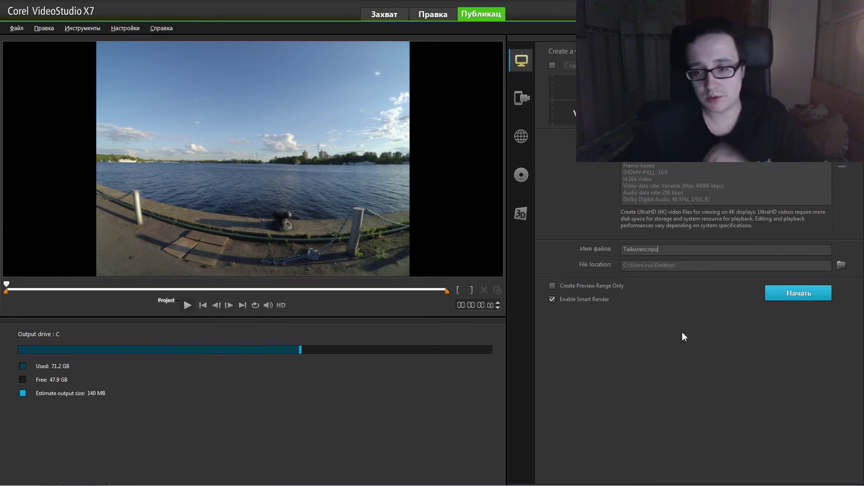
click(781, 296)
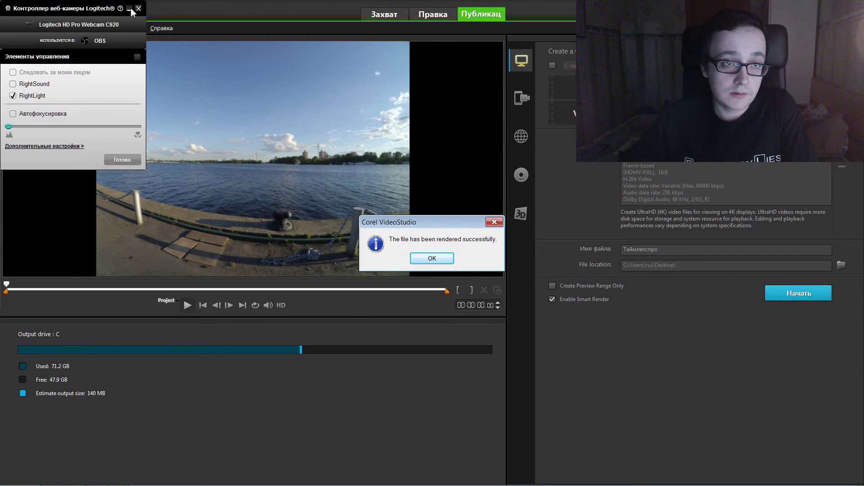
Step: Close the webcam controller and dismiss the rendering notice
click(122, 160)
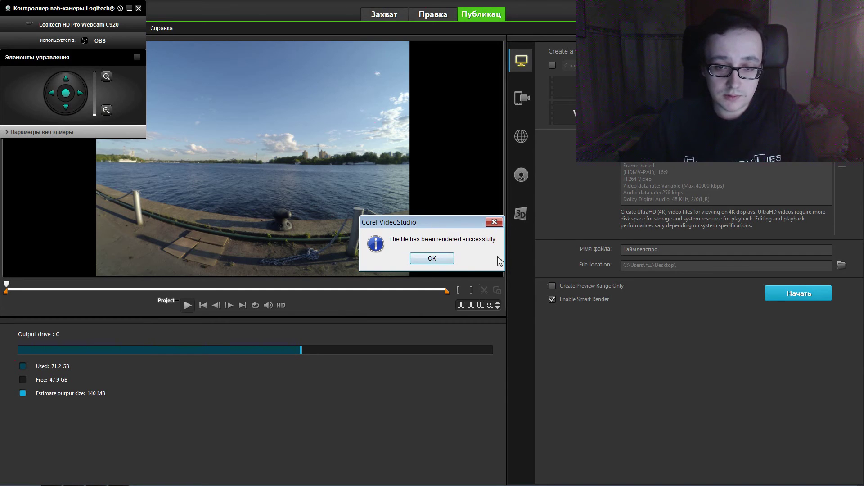
click(139, 9)
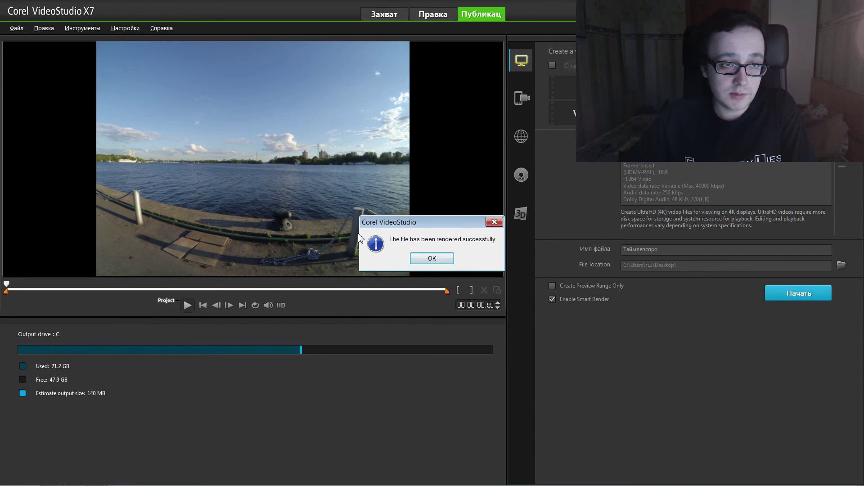
click(435, 259)
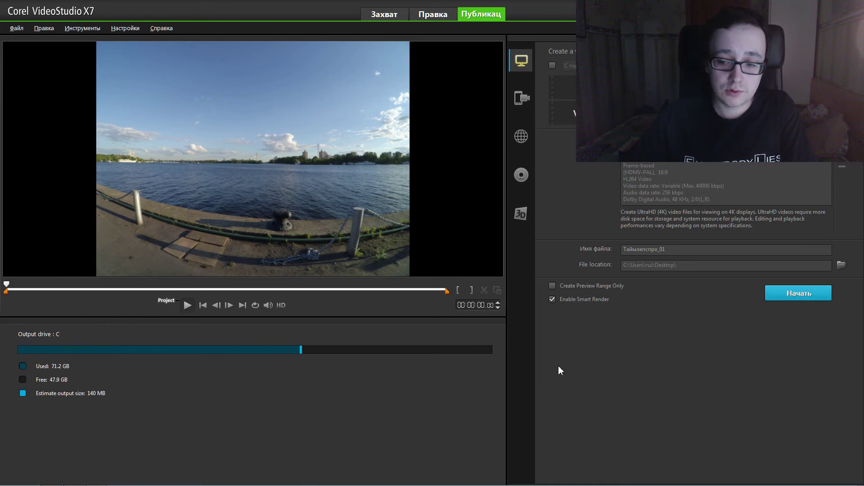
Step: Go to the desktop, close the webcam controller there, and check the file properties of the rendered Таймлепспро video
mouse_move(537, 484)
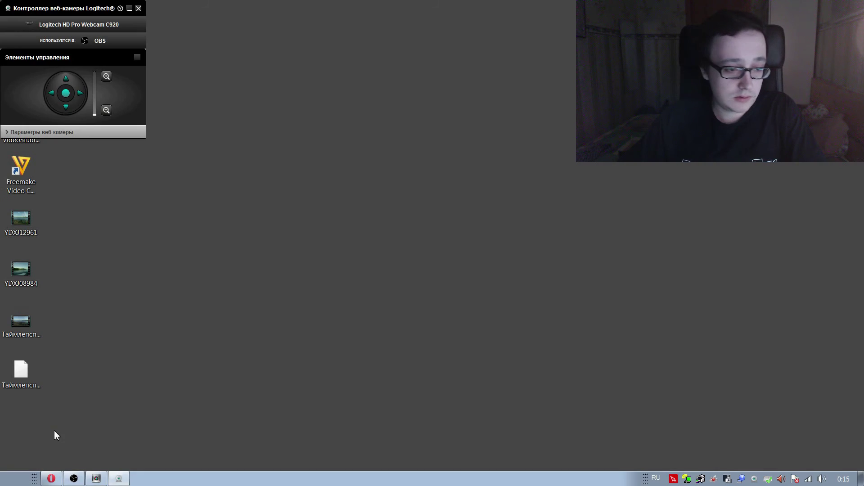
click(138, 9)
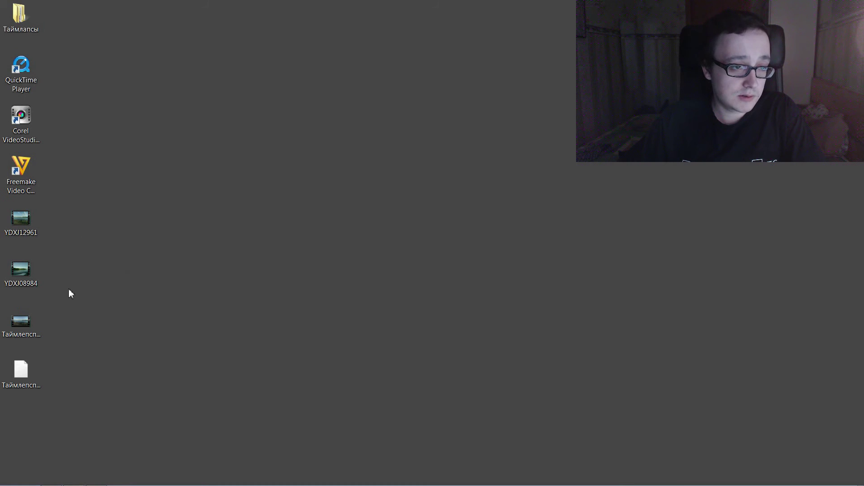
click(36, 328)
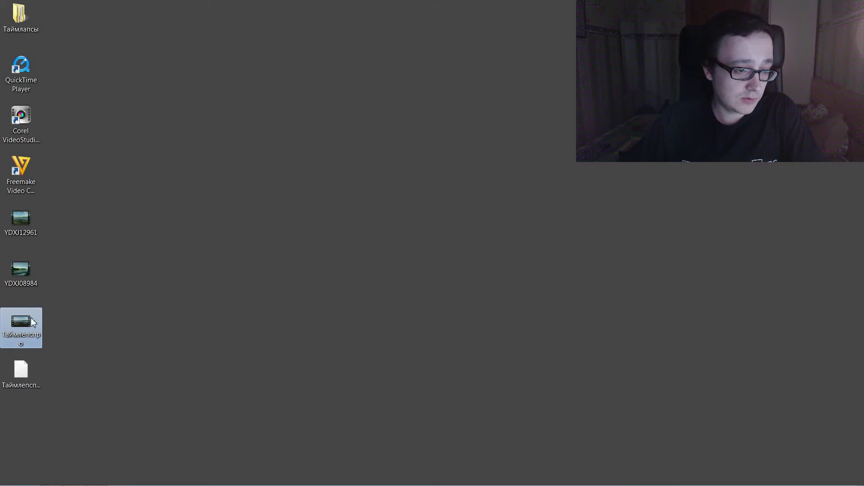
right_click(23, 322)
click(153, 313)
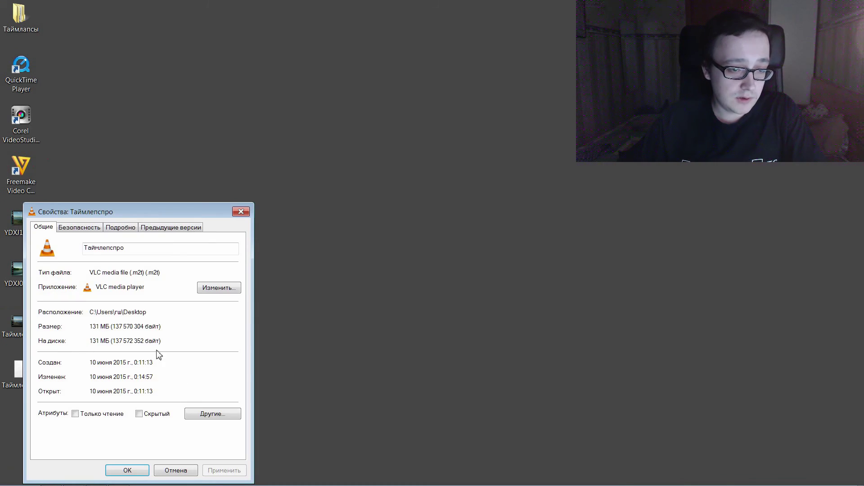
click(172, 473)
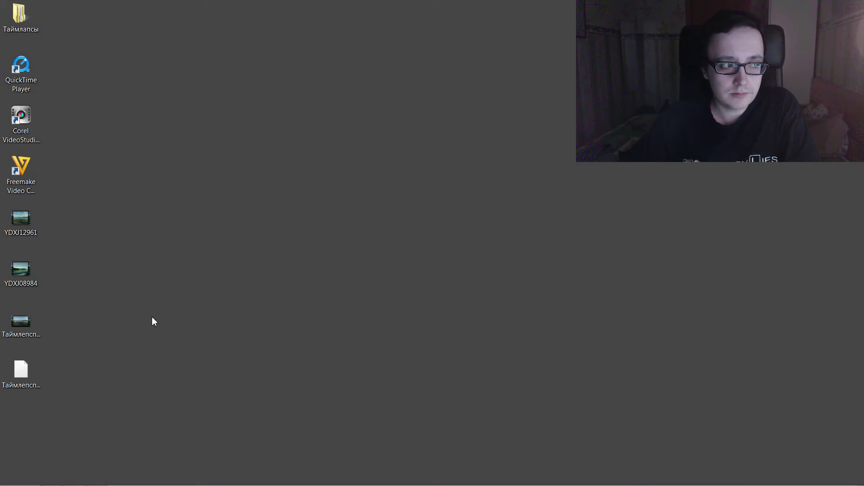
Step: Play the Таймлепспро video from the desktop in VLC media player, then close the player
click(37, 323)
double_click(32, 324)
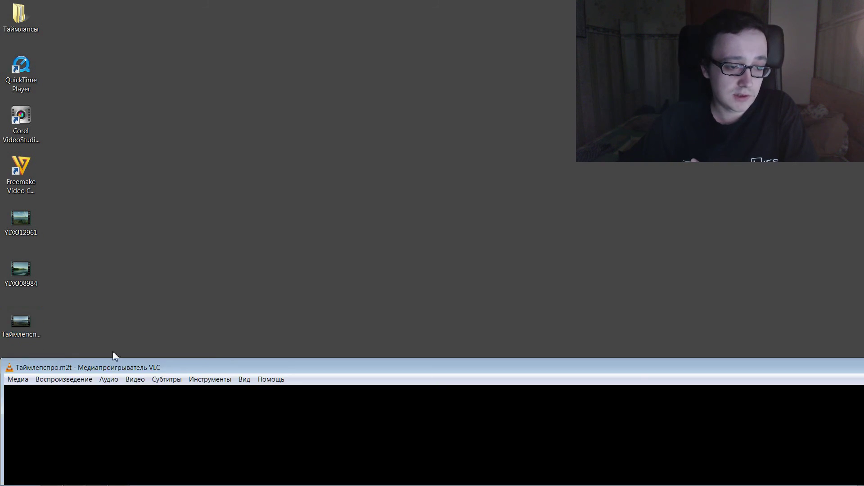
drag(246, 364, 257, 6)
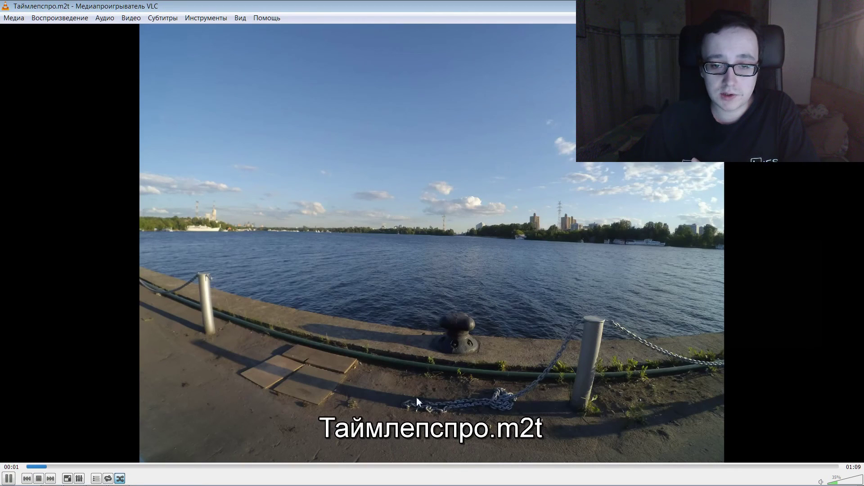
key(alt+F4)
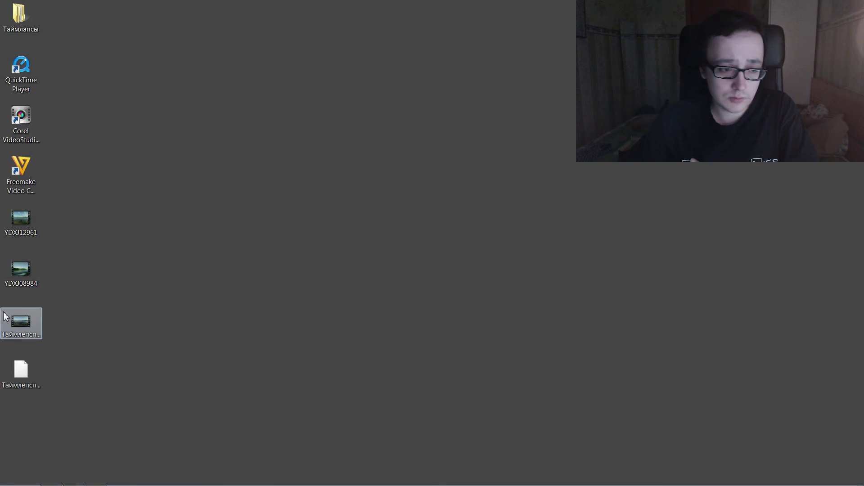
Step: Watch the Таймлепспро video in full screen with MPC-HC x64, then close the player
right_click(7, 326)
mouse_move(166, 151)
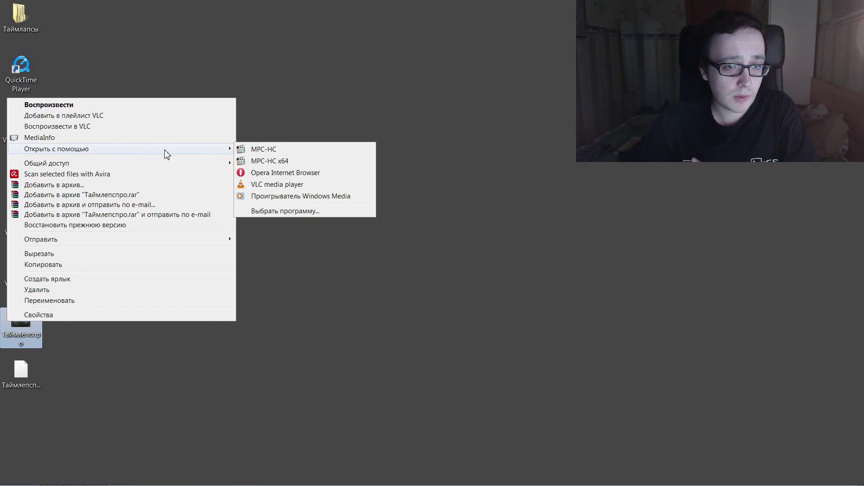
click(277, 158)
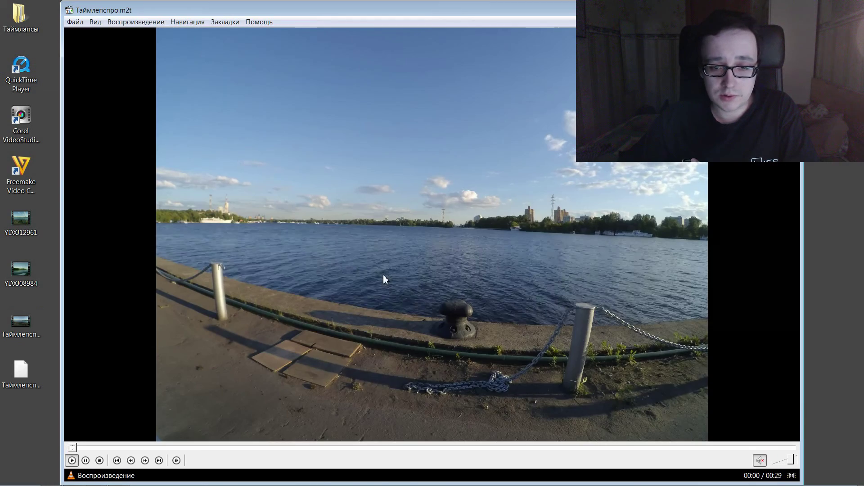
double_click(370, 295)
mouse_move(508, 463)
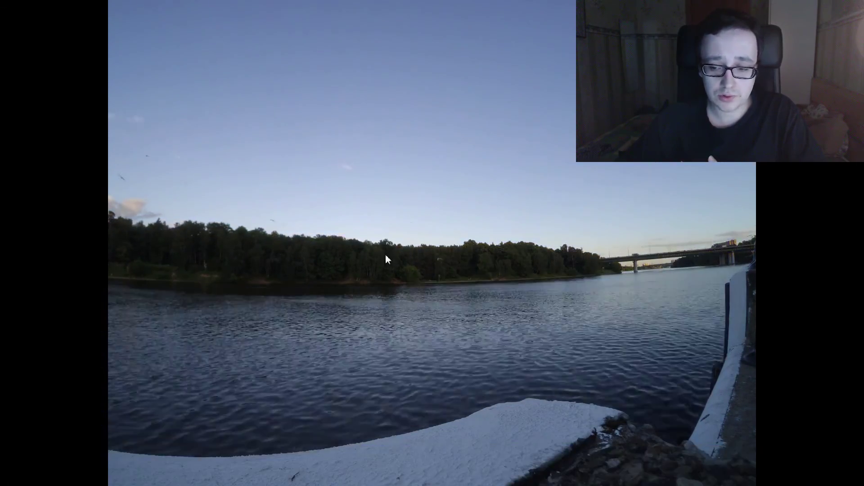
double_click(364, 284)
key(alt+F4)
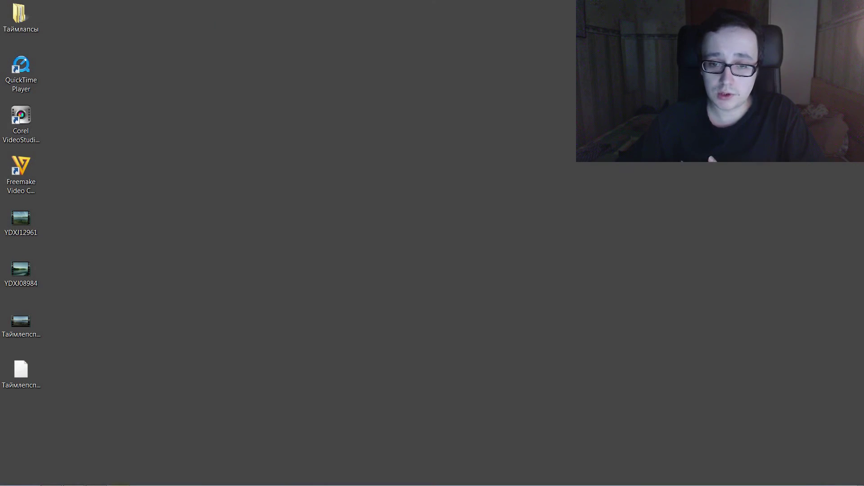
Step: Switch to the YouTube video in Opera, dismiss the stabilization suggestion, and widen the player
mouse_move(68, 482)
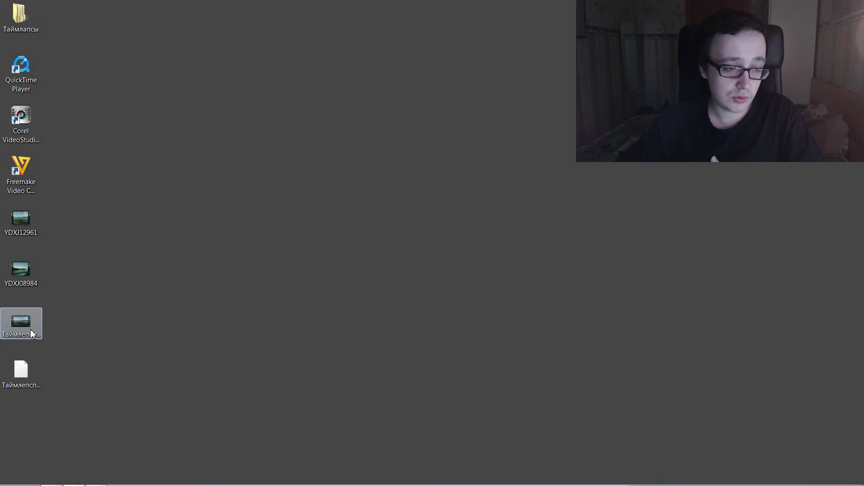
click(50, 478)
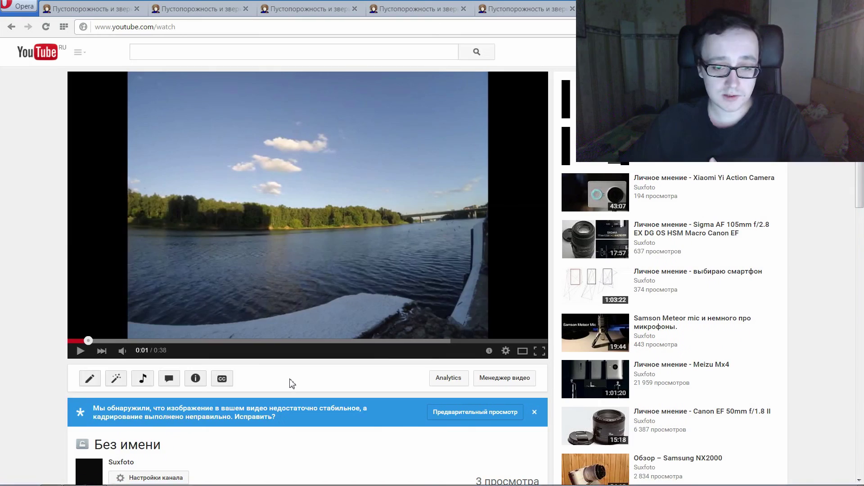
click(535, 413)
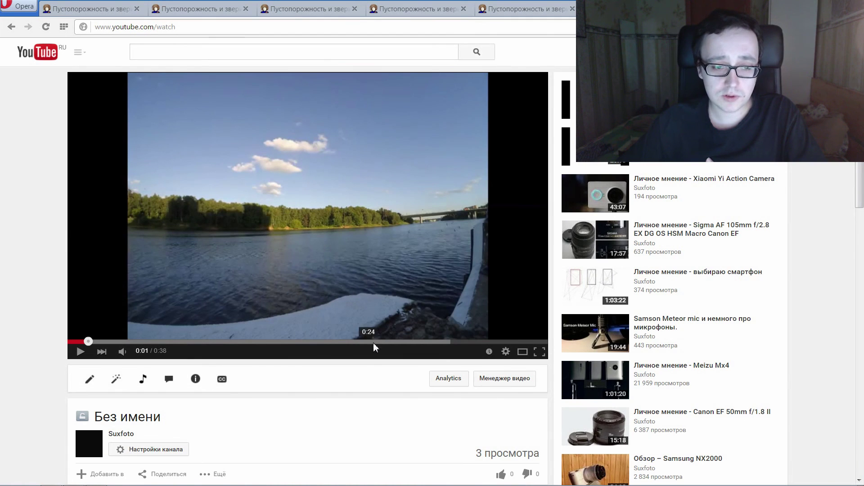
click(522, 355)
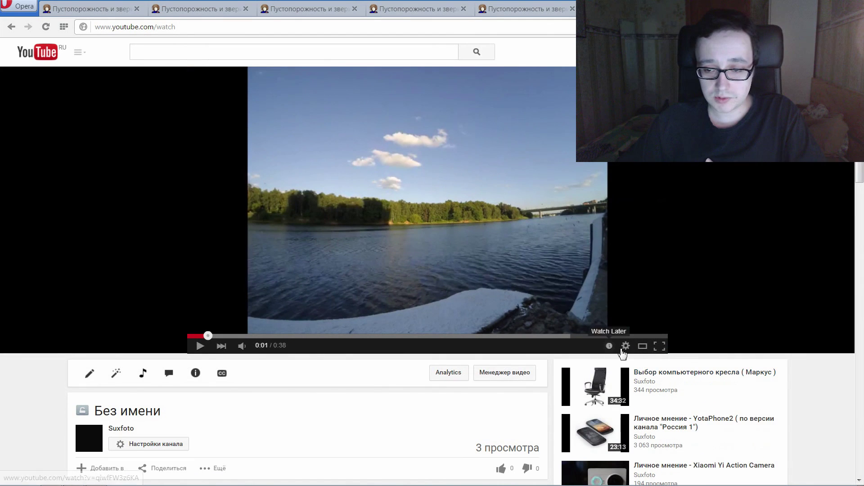
Step: Set the YouTube video's playback quality to 2160p 4K
click(631, 350)
click(627, 319)
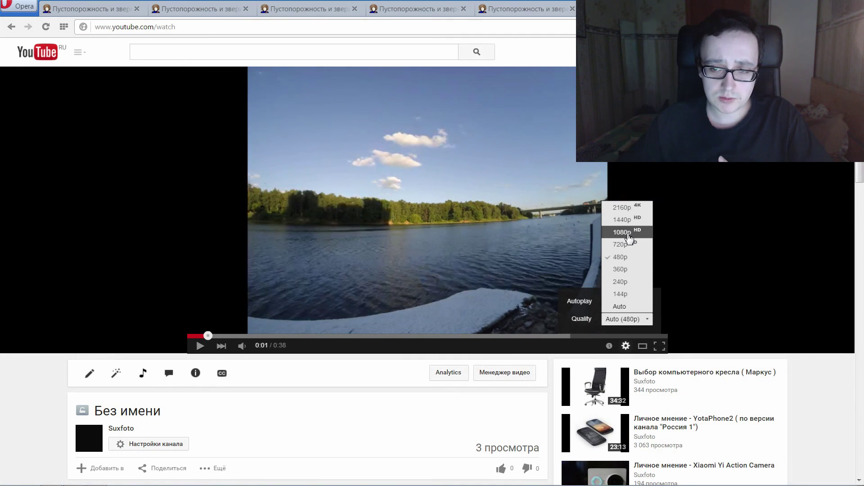
click(627, 209)
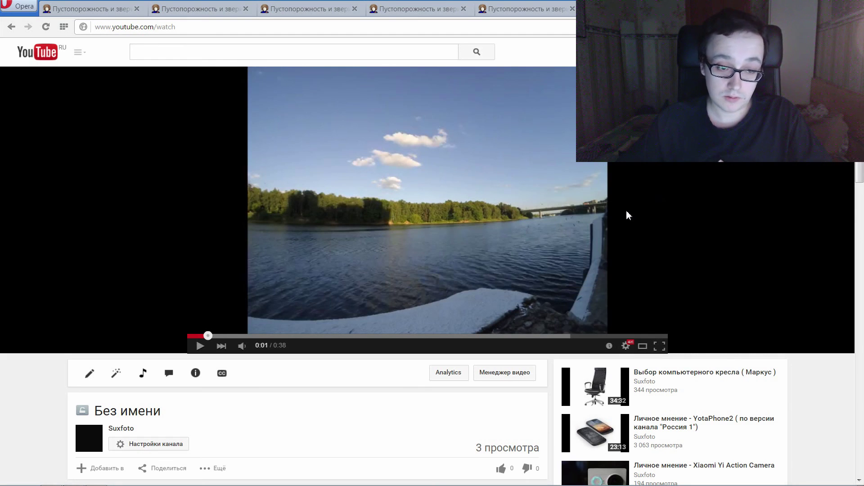
Step: Play the YouTube video in full screen and return to the normal page view
click(660, 347)
click(10, 478)
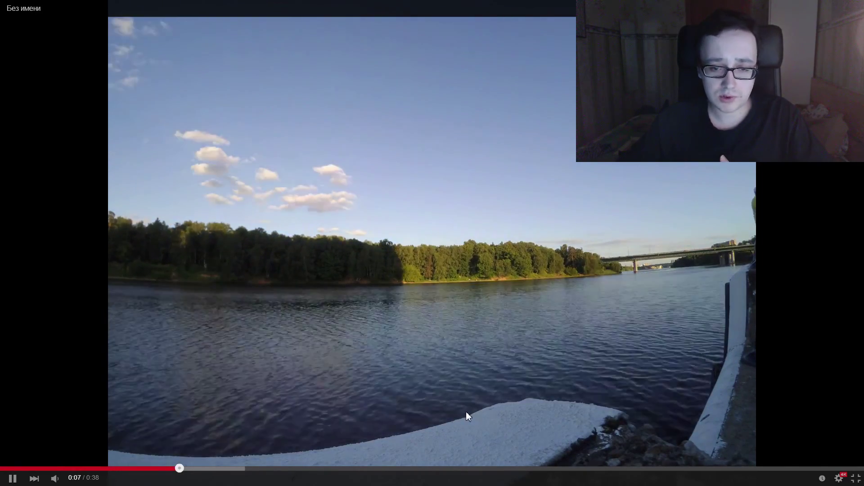
click(854, 479)
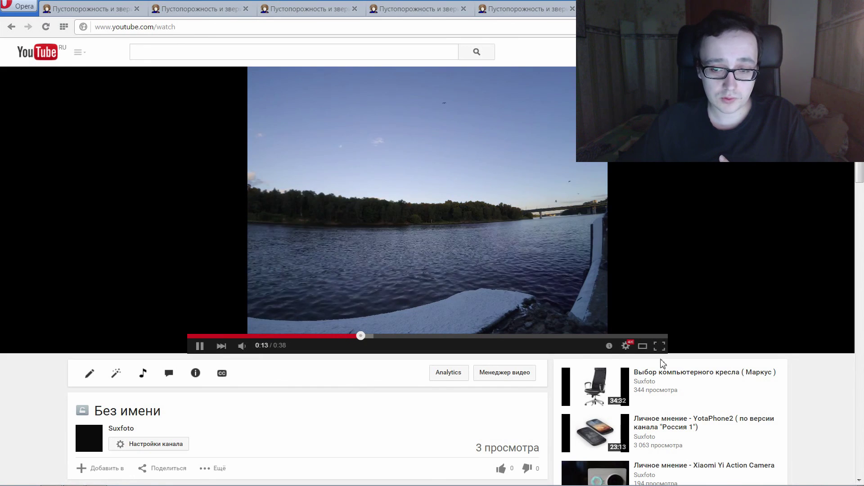
Step: Open the YouTube player's playback settings
click(626, 346)
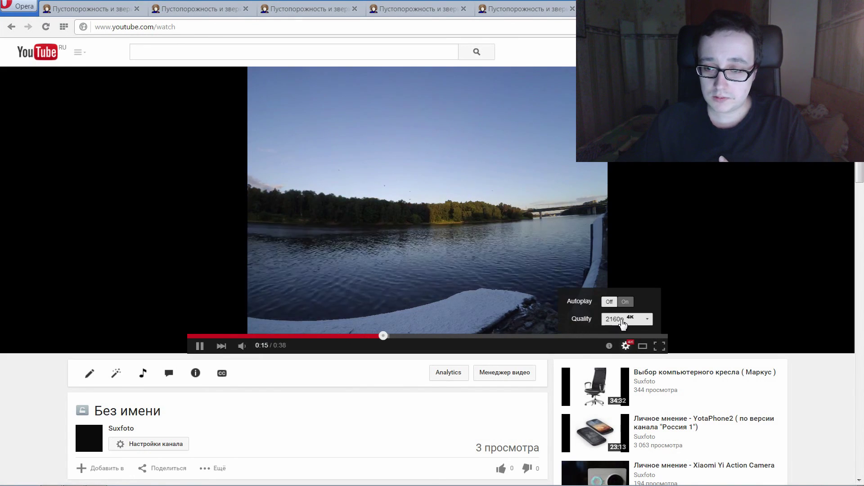